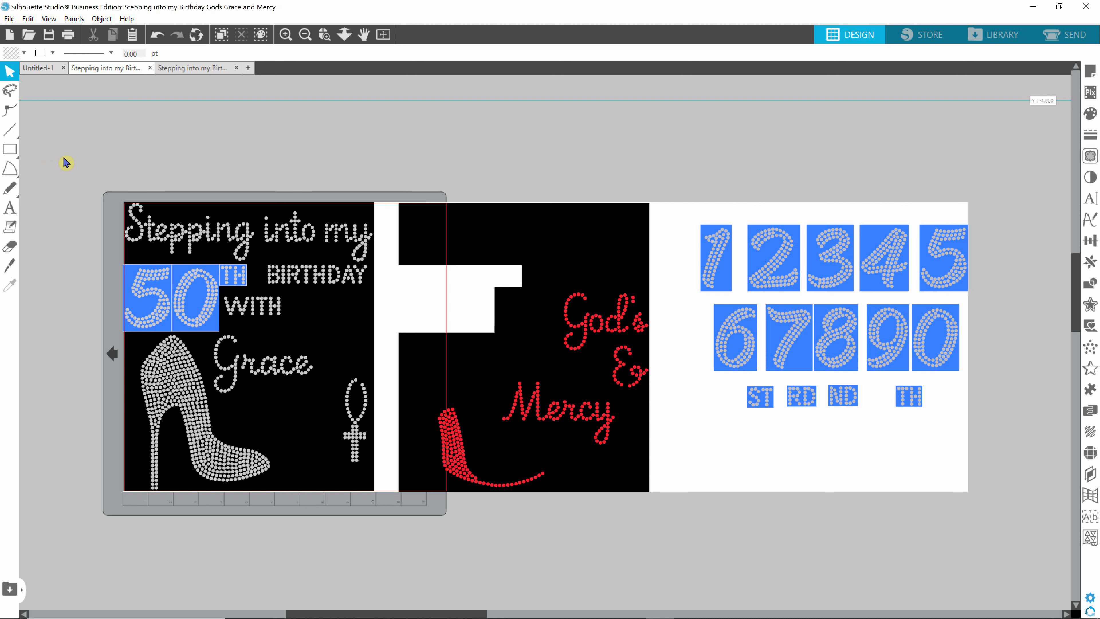
# Open the preferences and review the available units of measurement, keeping Auto (Inches)
pyautogui.click(29, 20)
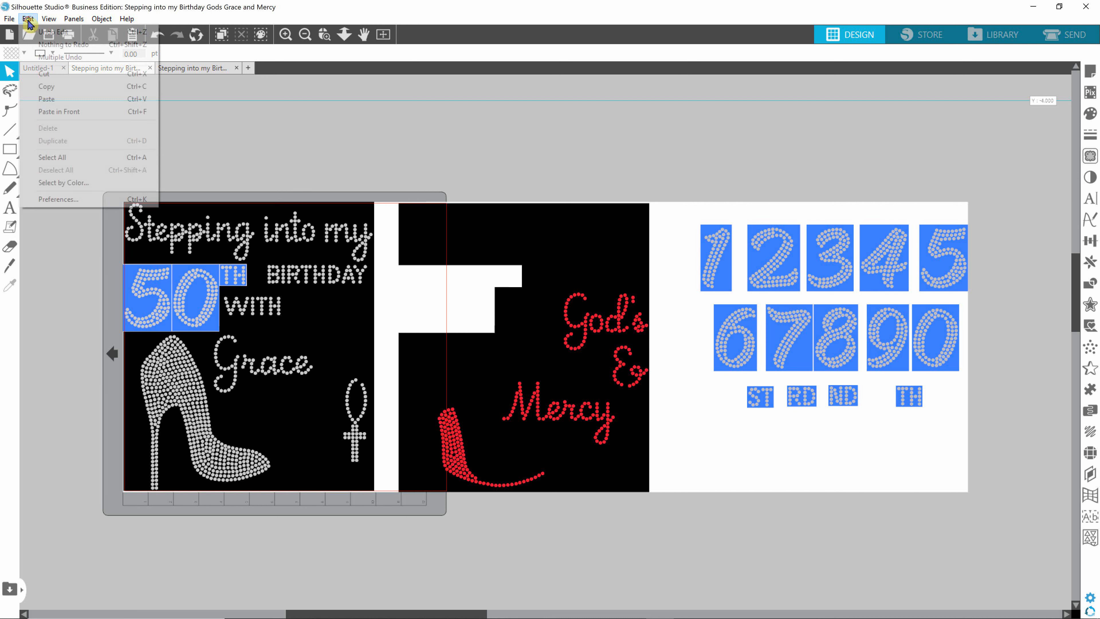
pyautogui.click(48, 199)
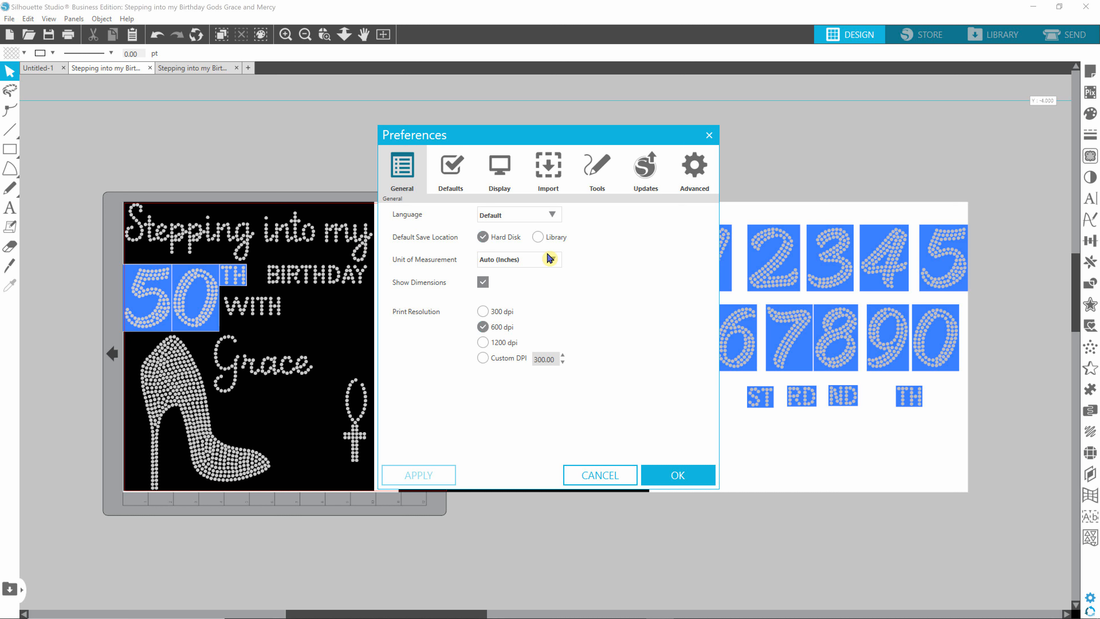
pyautogui.click(529, 257)
pyautogui.click(556, 264)
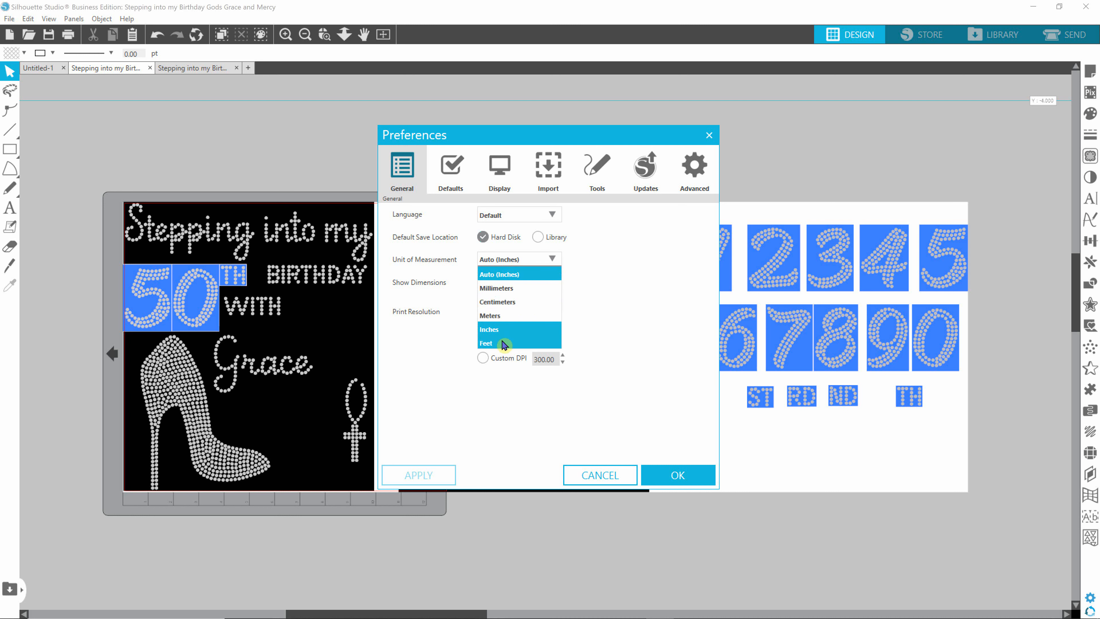
pyautogui.click(533, 275)
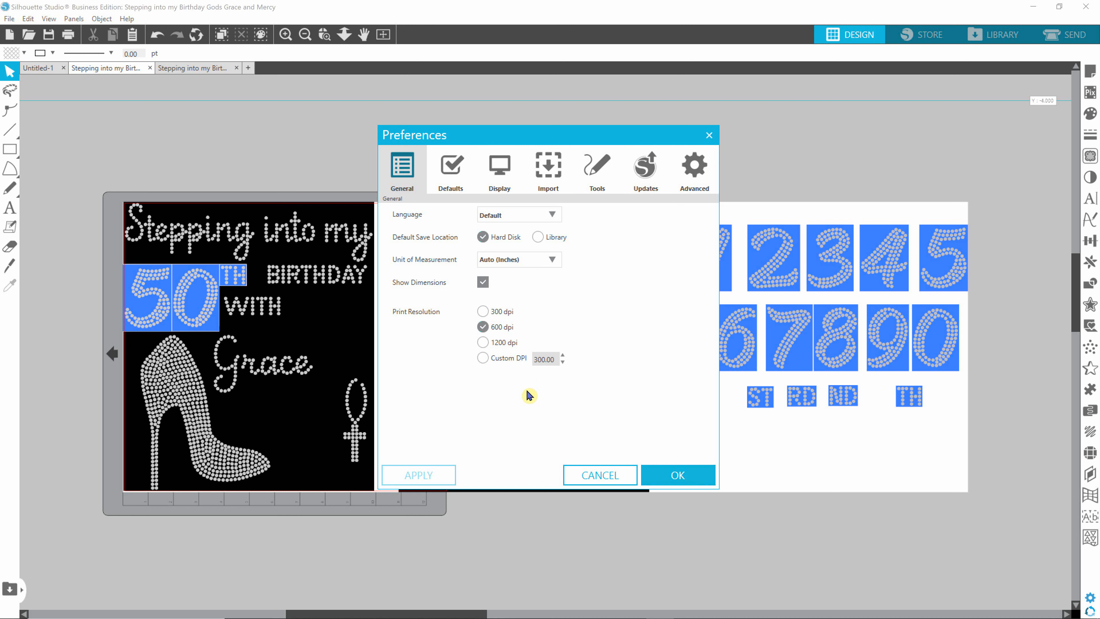
# Review the default page orientation and blade type options in the preferences, leaving both on Choose Automatically
pyautogui.click(453, 178)
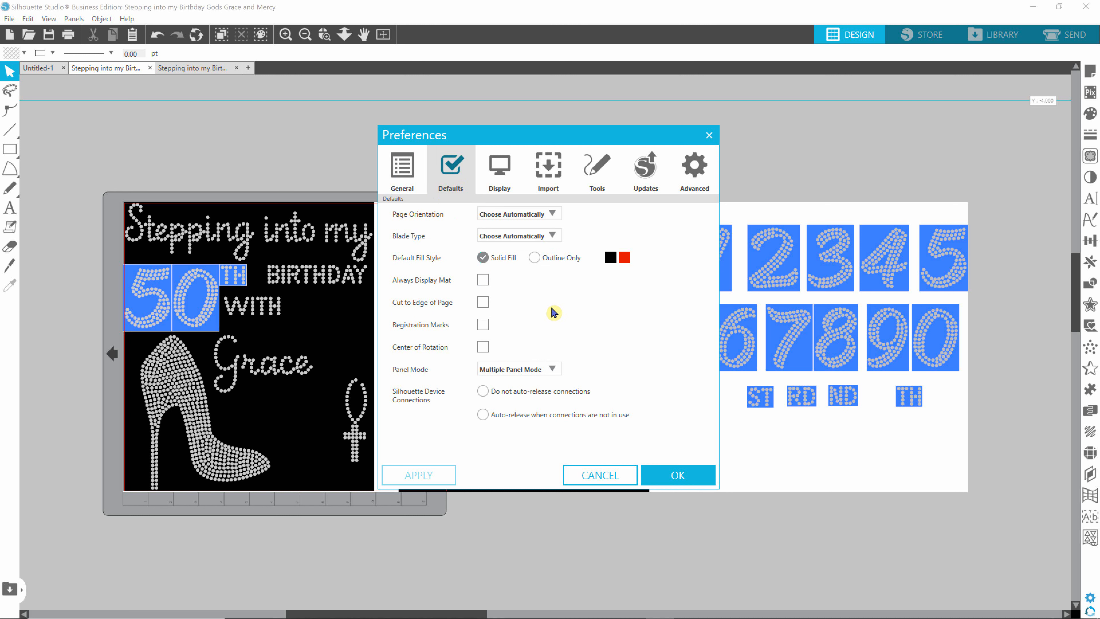
pyautogui.click(553, 214)
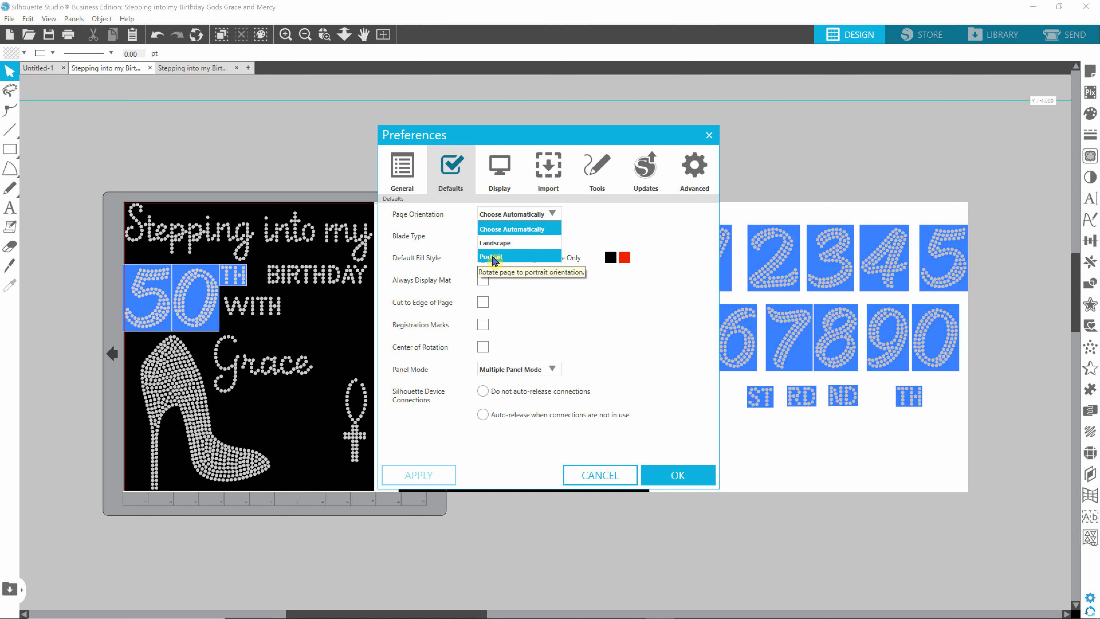
pyautogui.click(593, 306)
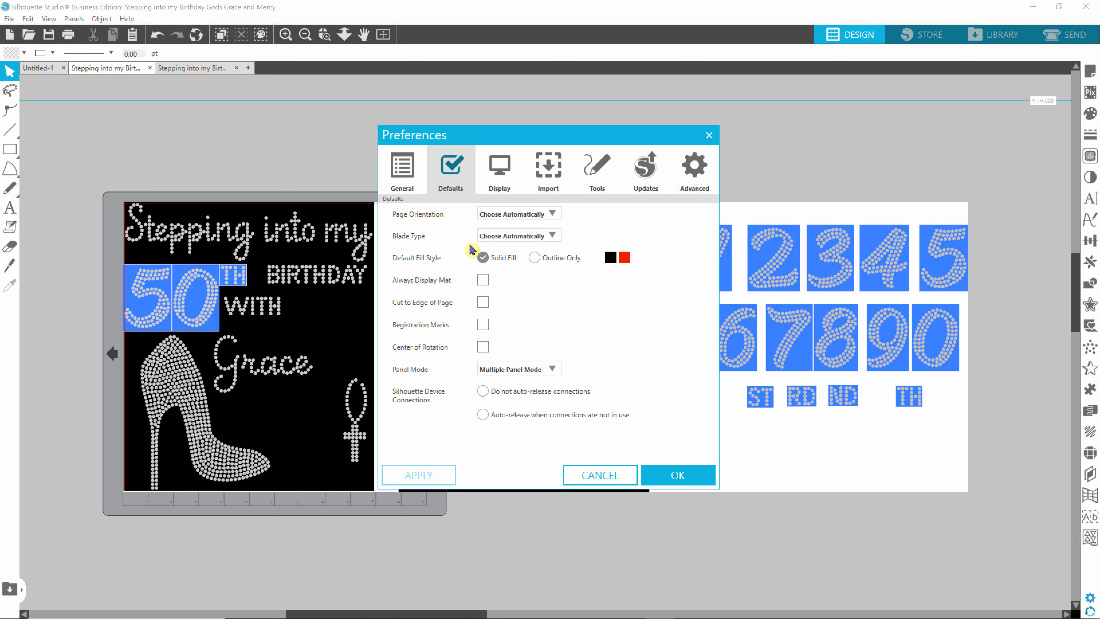
pyautogui.click(553, 235)
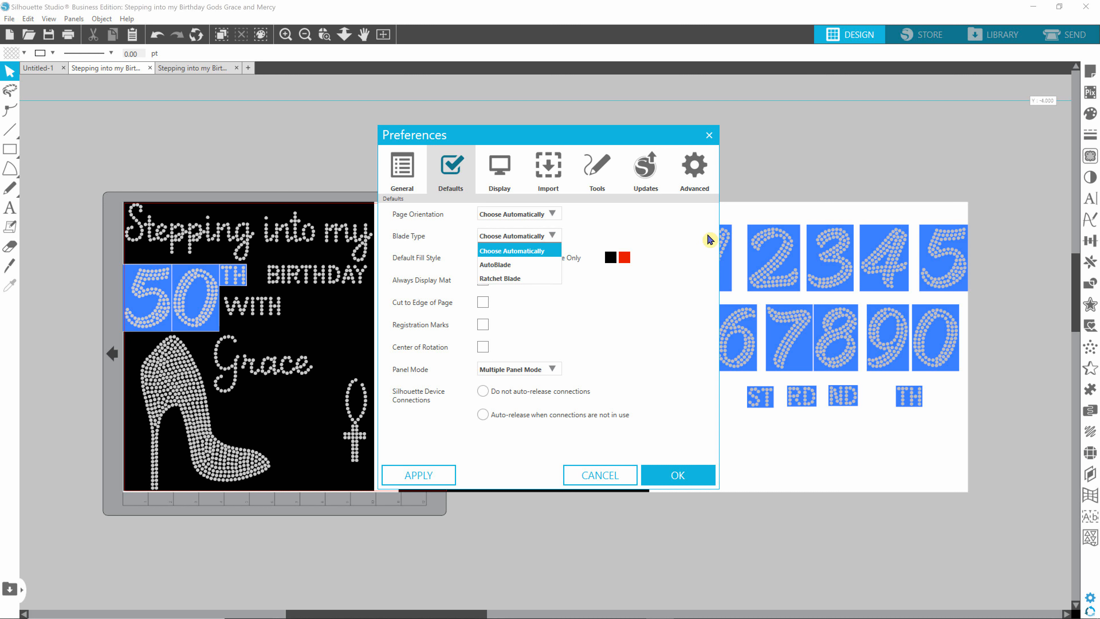
pyautogui.click(780, 207)
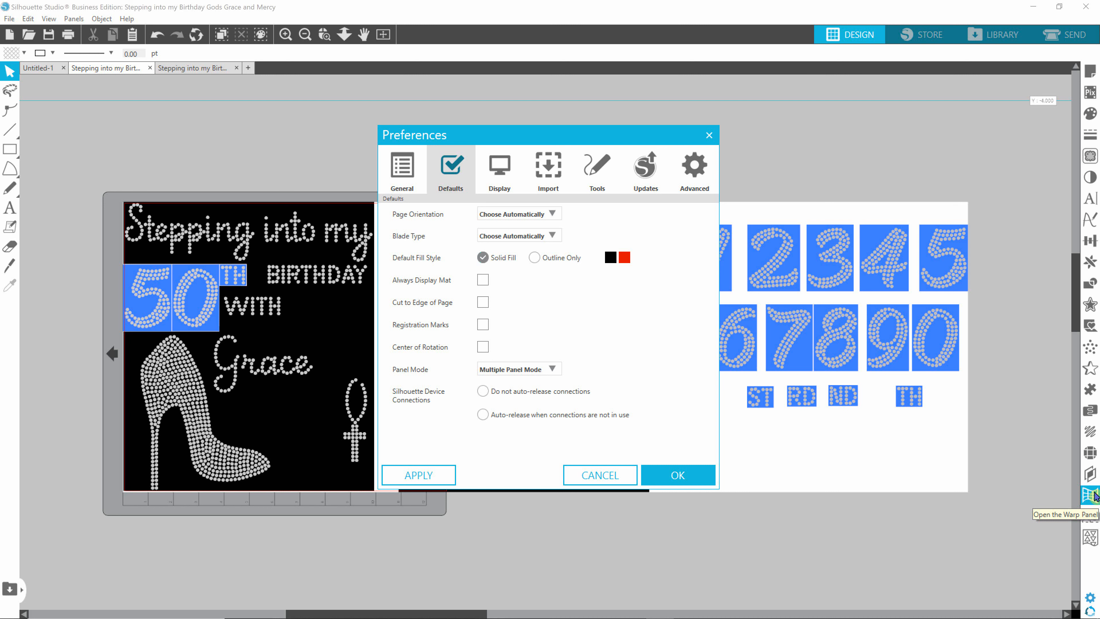
# Set the default panel mode to Flexible Panel Mode and accept the preferences
pyautogui.click(549, 369)
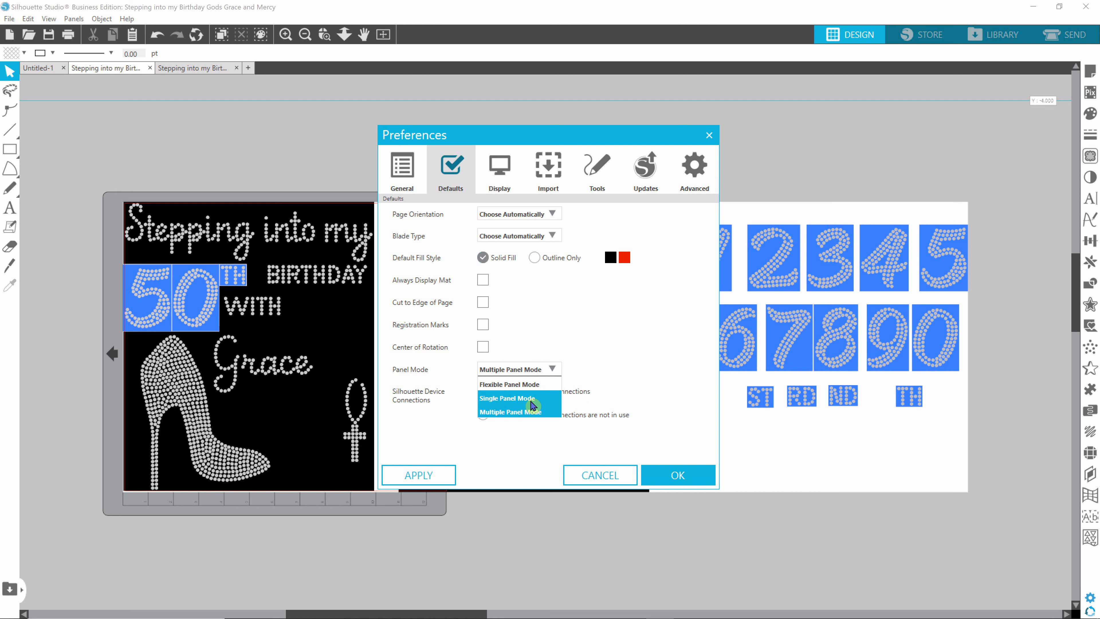
pyautogui.click(522, 389)
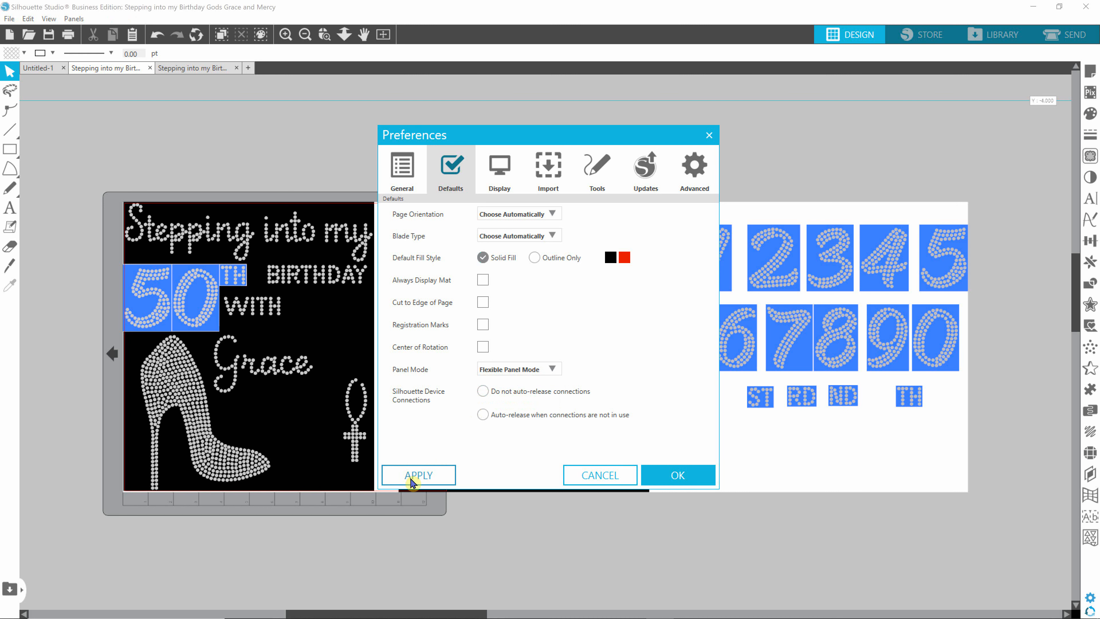
pyautogui.click(678, 475)
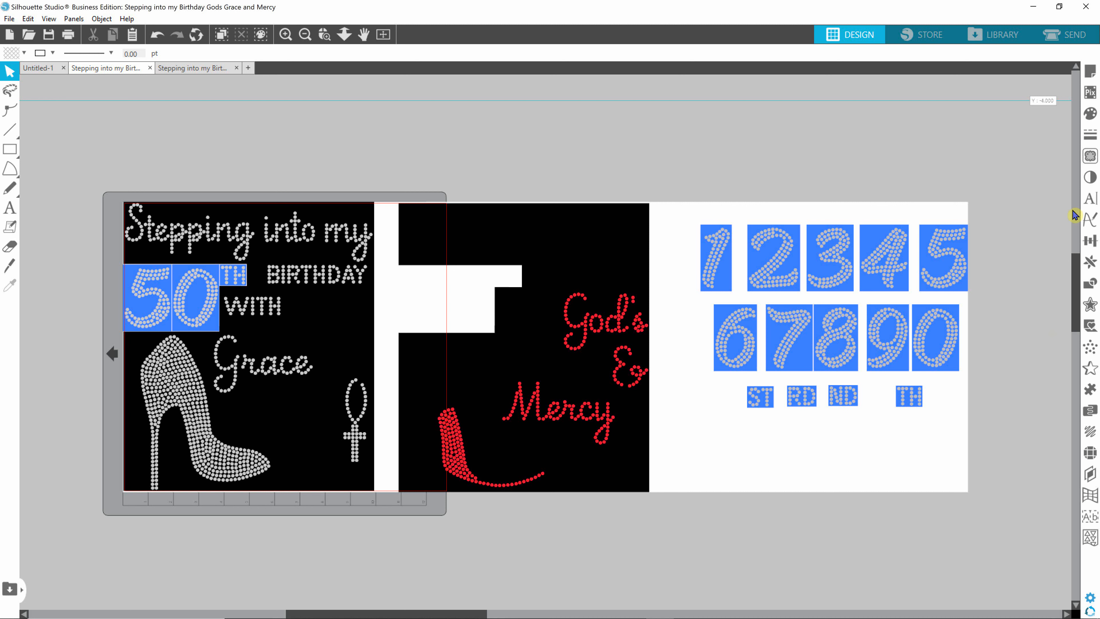
# Open the Text Style, Emboss and Transform panels one after another
pyautogui.click(1090, 198)
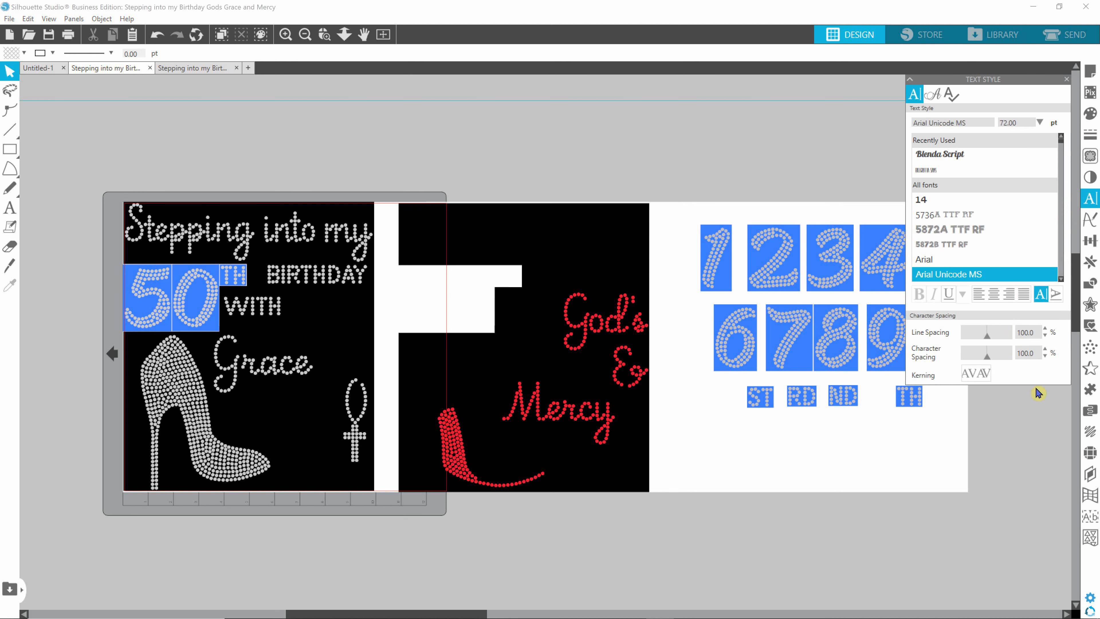
pyautogui.click(1089, 372)
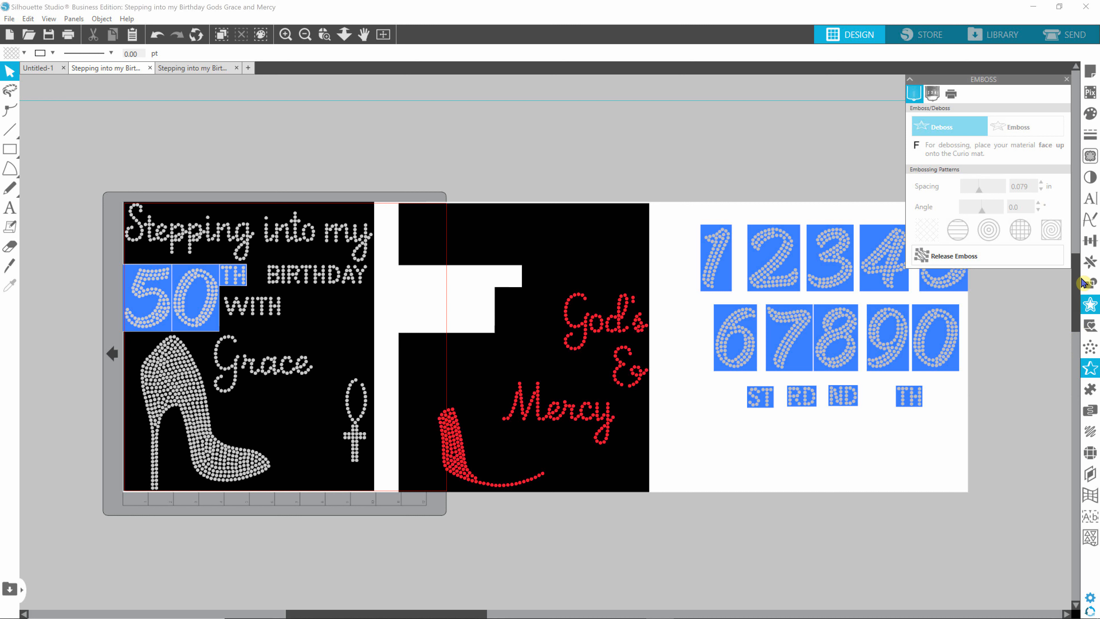
pyautogui.click(1090, 241)
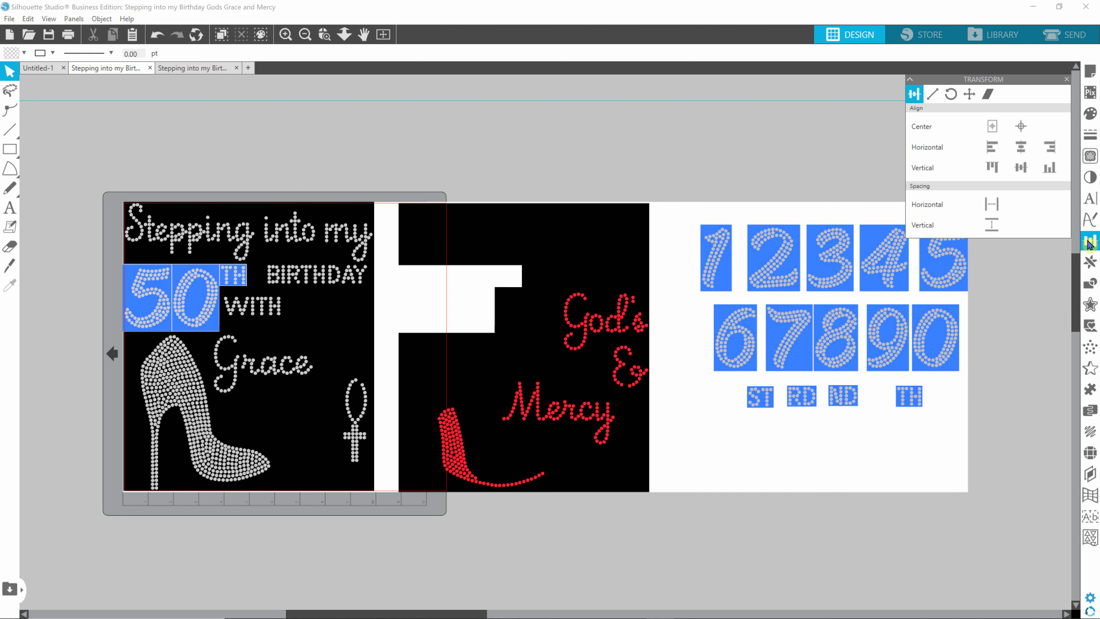
# Float the Transform panel and the Offset panel over the canvas, and open the Emboss panel
pyautogui.moveTo(982, 82); pyautogui.dragTo(719, 100)
pyautogui.click(1089, 305)
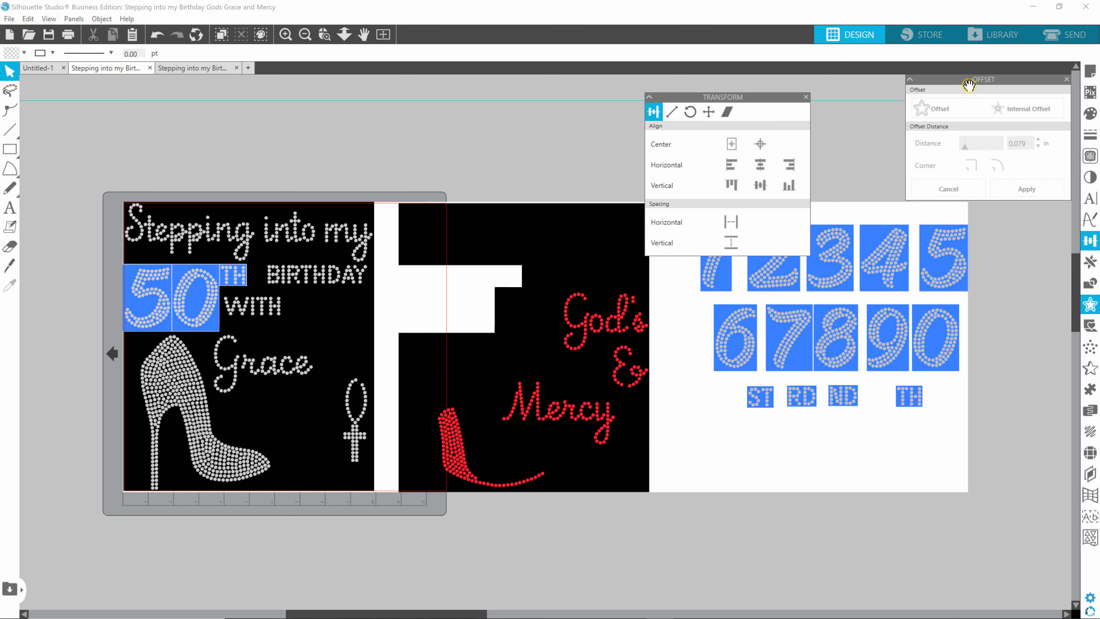
pyautogui.moveTo(970, 79); pyautogui.dragTo(712, 282)
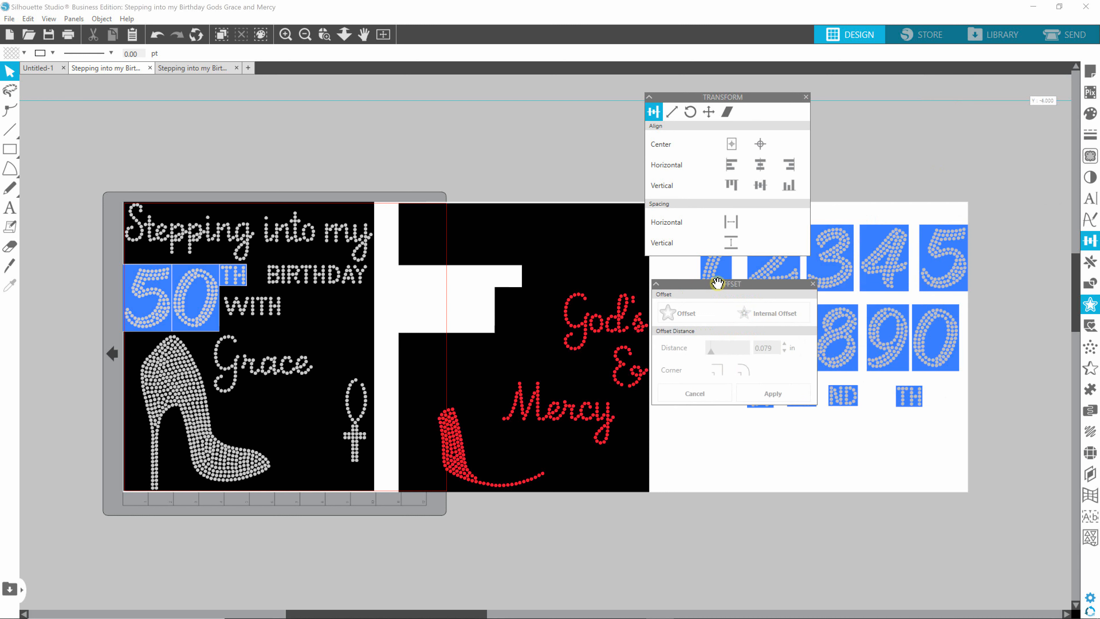
pyautogui.click(1093, 373)
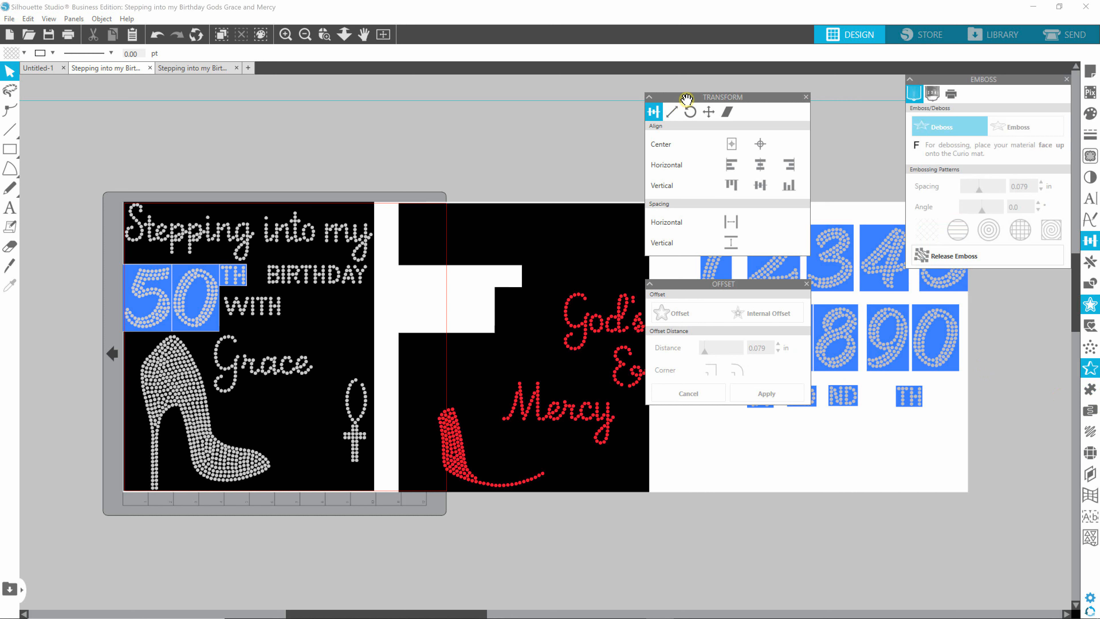
# Dock the Transform and Offset panels beneath the Emboss panel and close the whole stack
pyautogui.moveTo(686, 99); pyautogui.dragTo(938, 277)
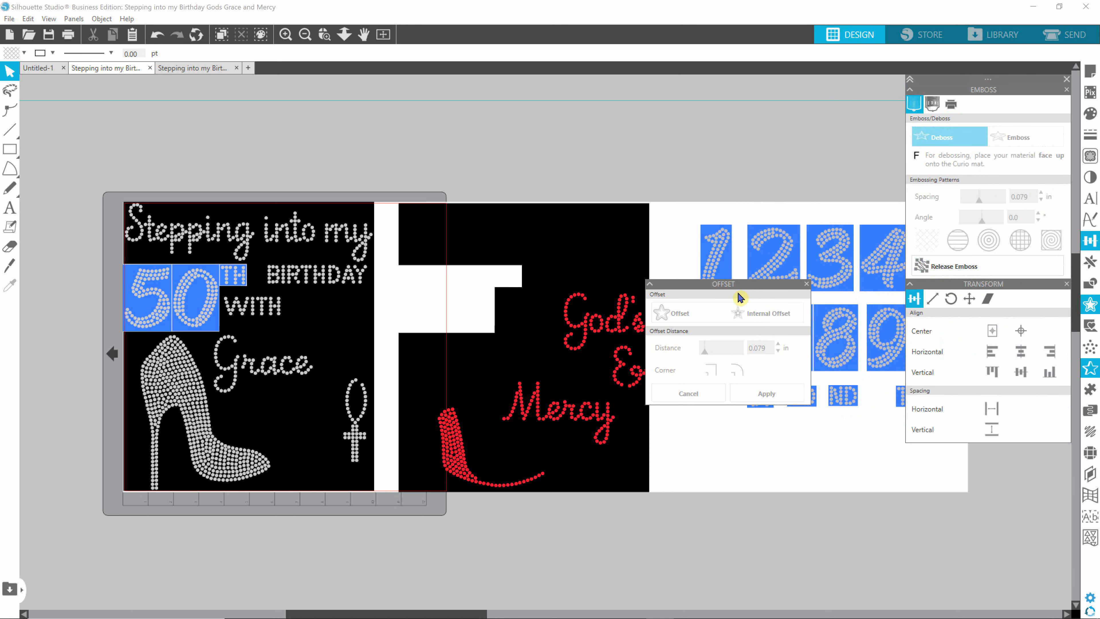
pyautogui.moveTo(734, 285); pyautogui.dragTo(997, 447)
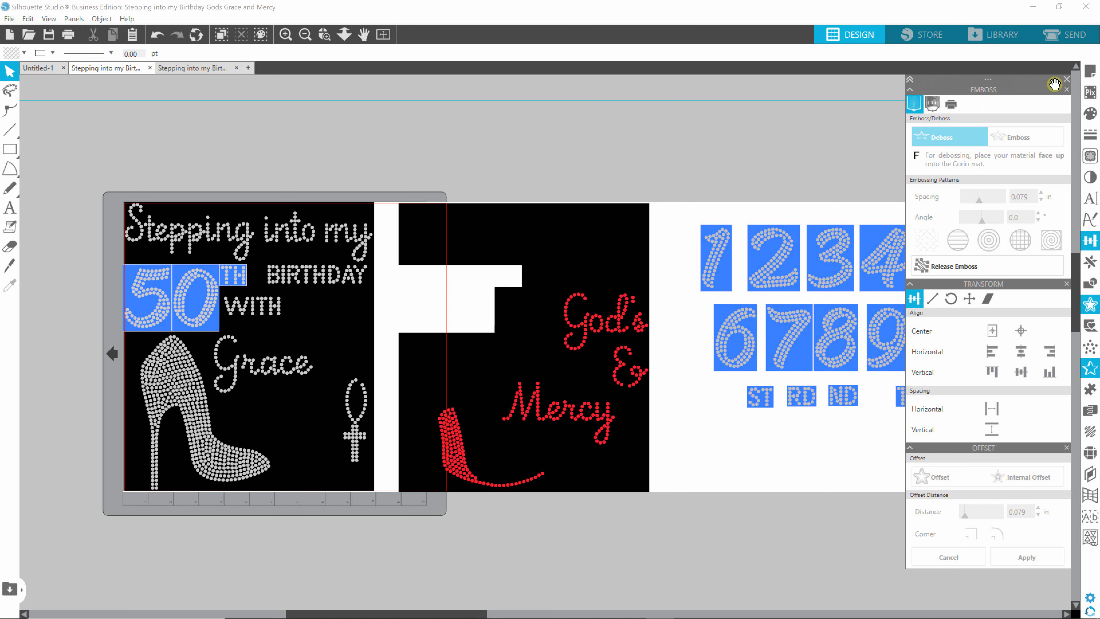
pyautogui.click(1067, 80)
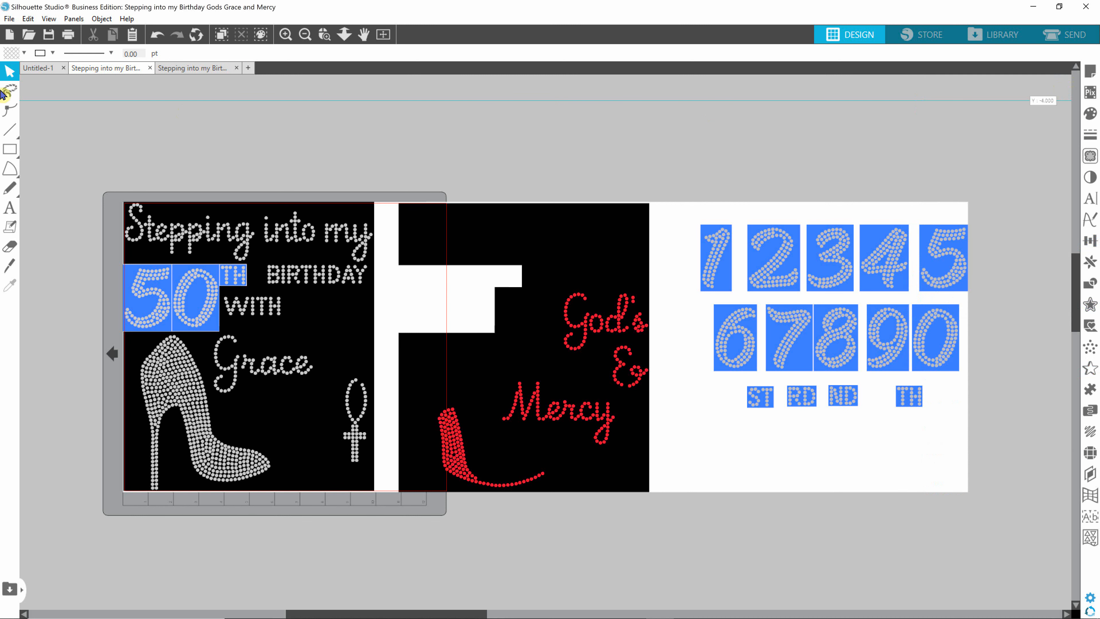
# Set the default panel mode to Multiple Panel Mode in the preferences and apply the change
pyautogui.click(27, 19)
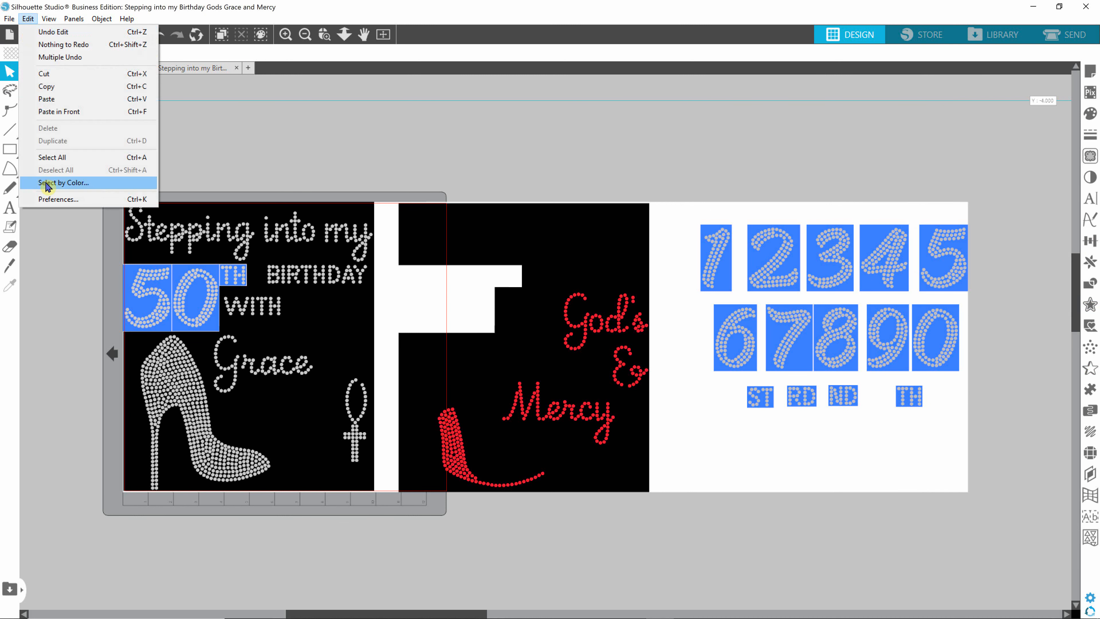
pyautogui.click(56, 199)
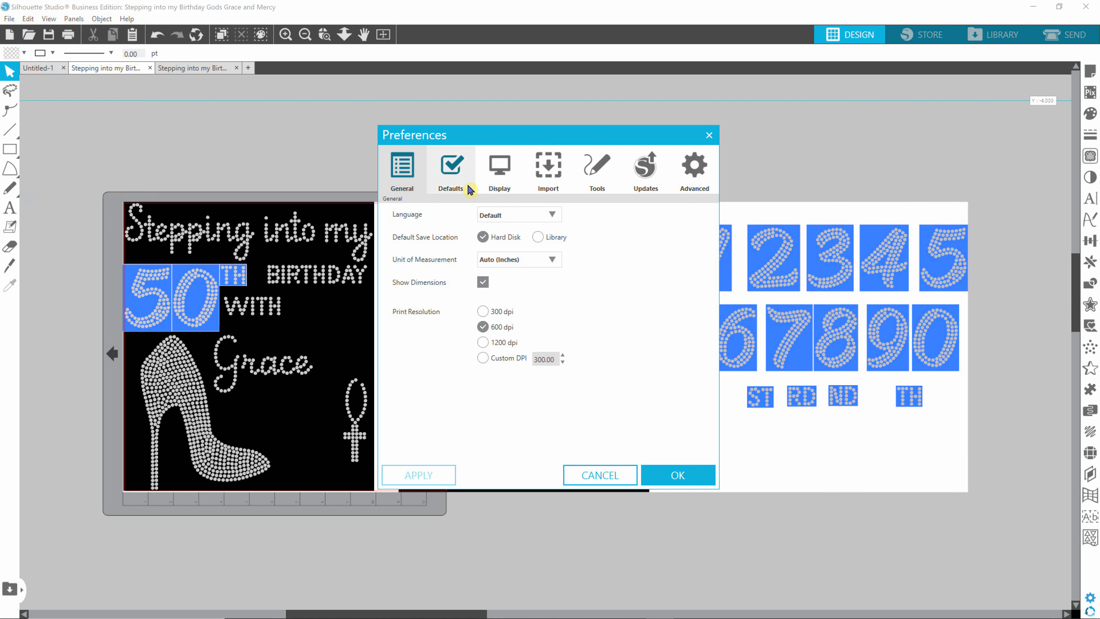
pyautogui.click(501, 187)
pyautogui.click(464, 184)
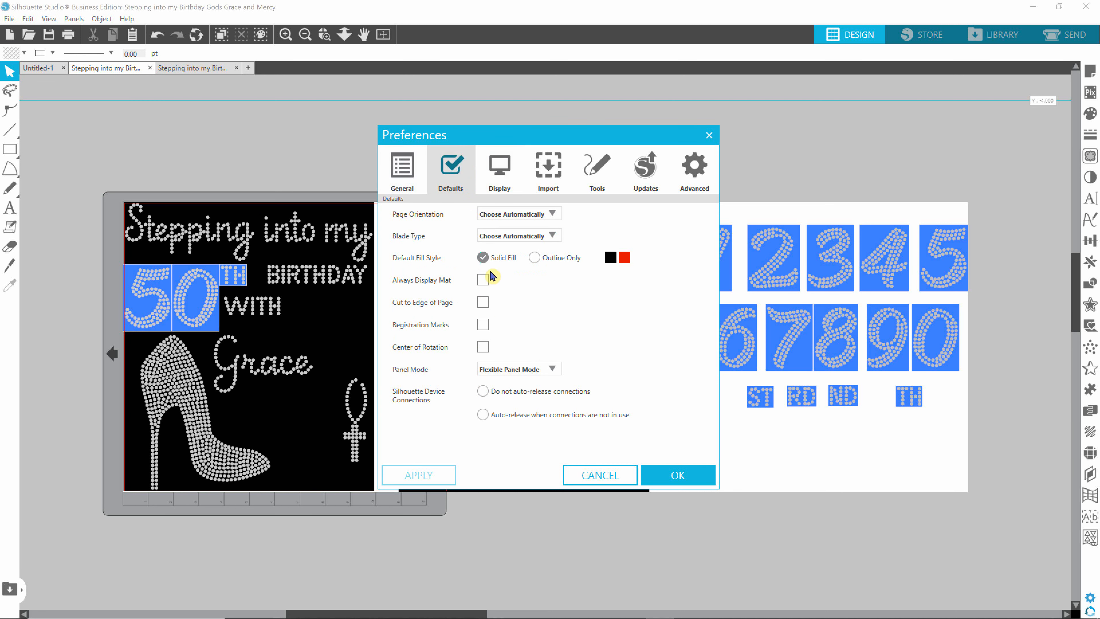
pyautogui.click(551, 369)
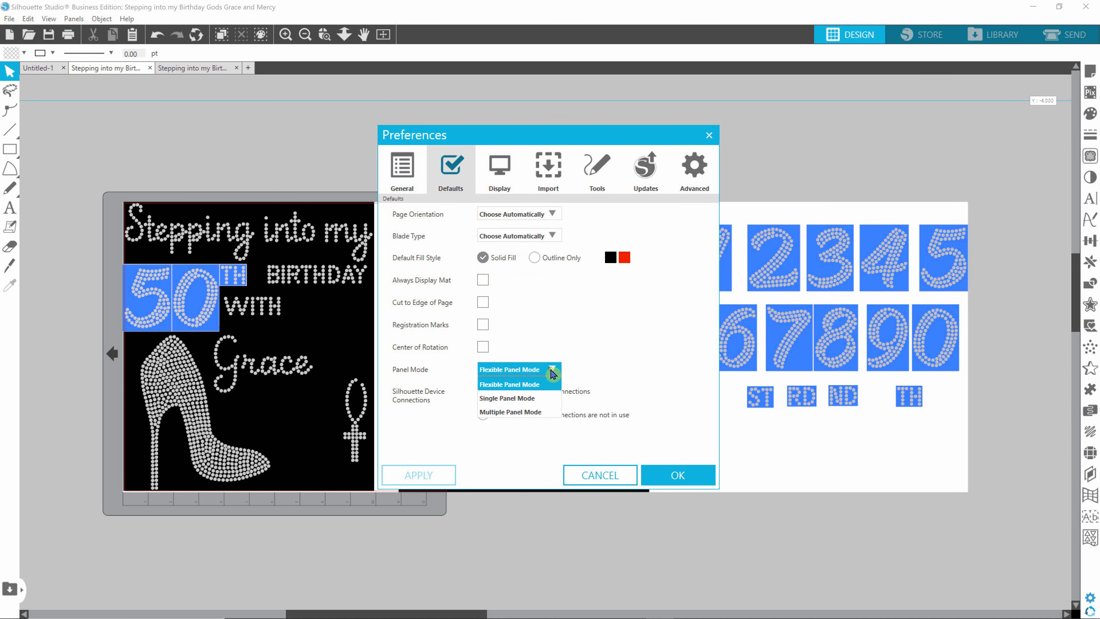
pyautogui.click(524, 413)
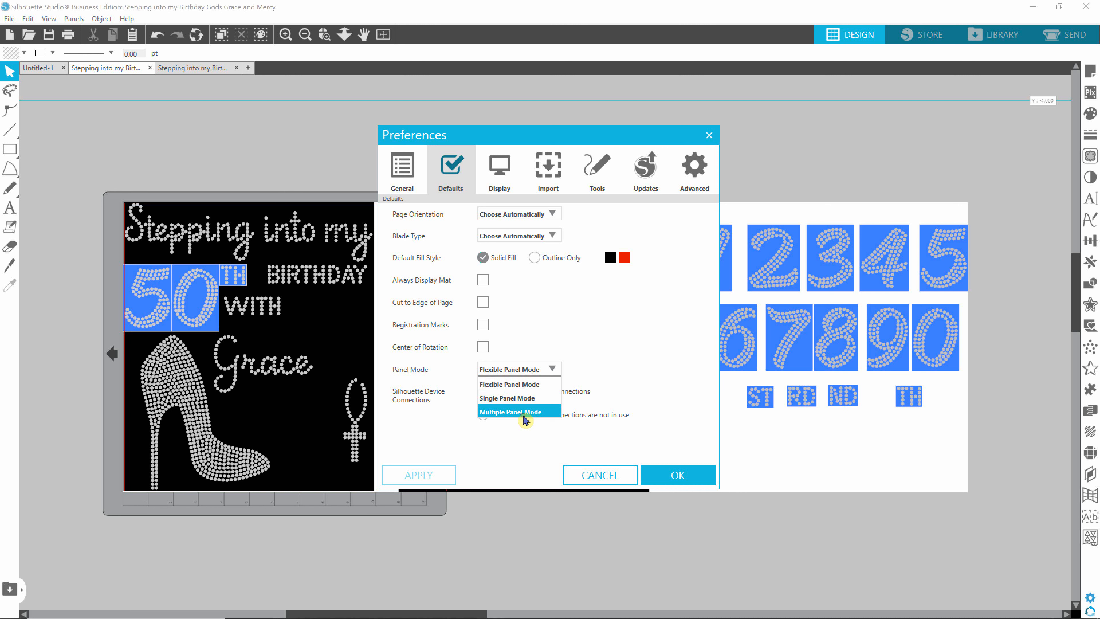
pyautogui.click(424, 466)
pyautogui.click(689, 480)
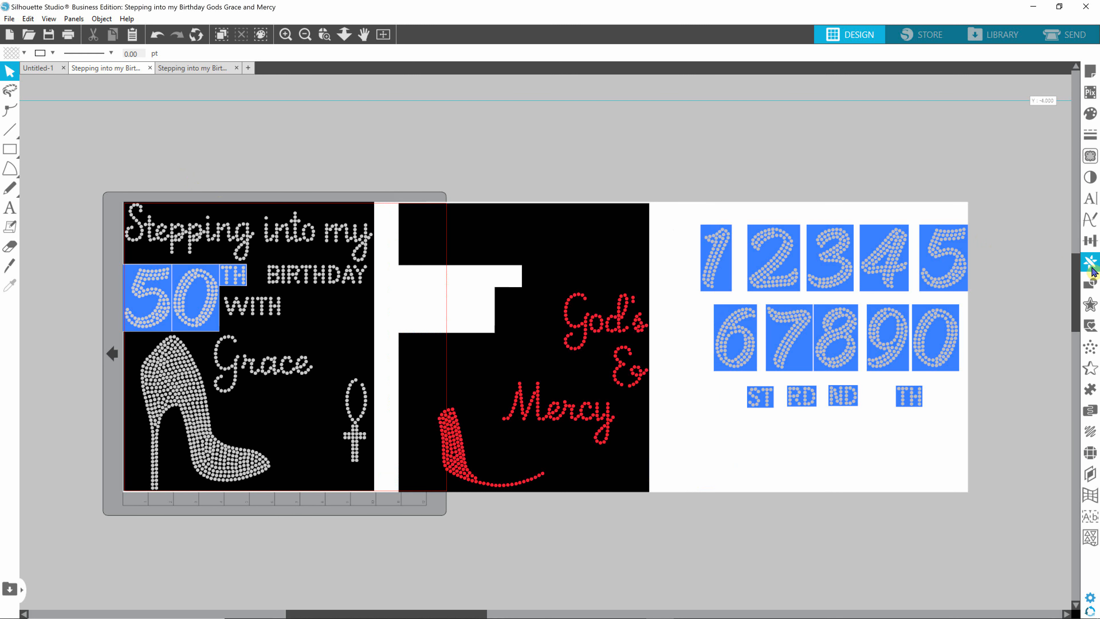
# Open the Modify, Stipple and Rhinestones panels, moving Stipple into its own column beside Modify
pyautogui.click(1090, 282)
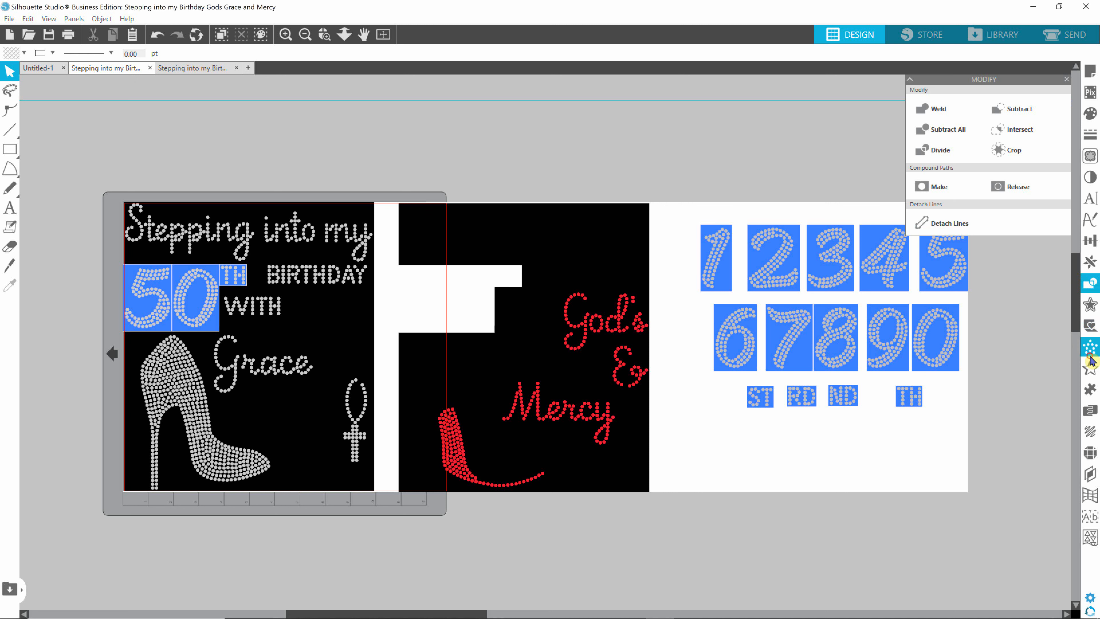
pyautogui.click(1090, 351)
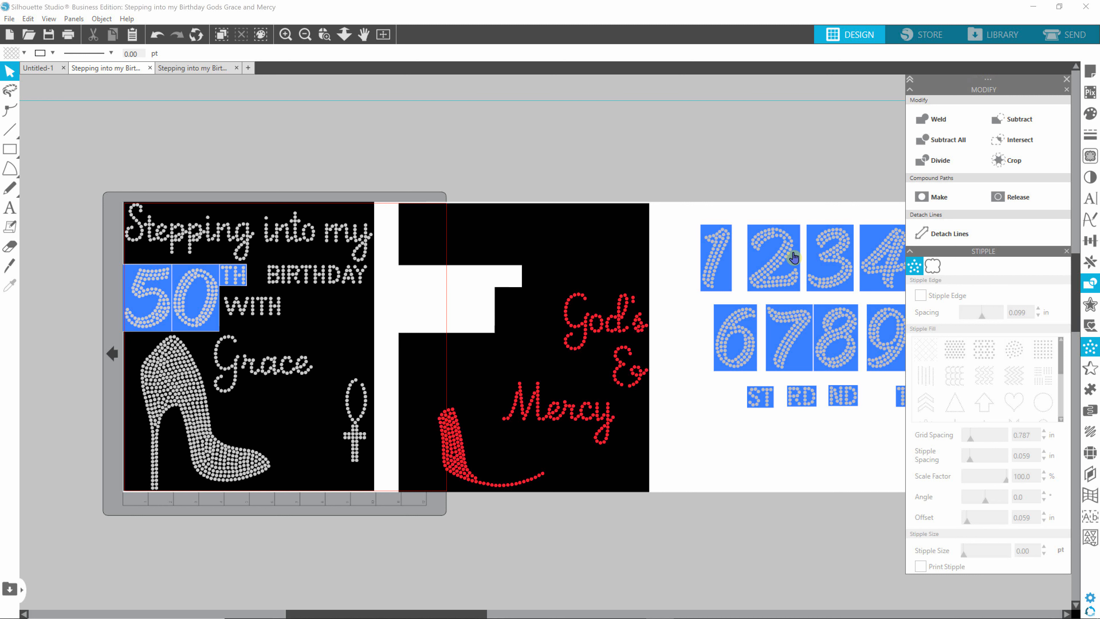
pyautogui.moveTo(991, 255); pyautogui.dragTo(842, 128)
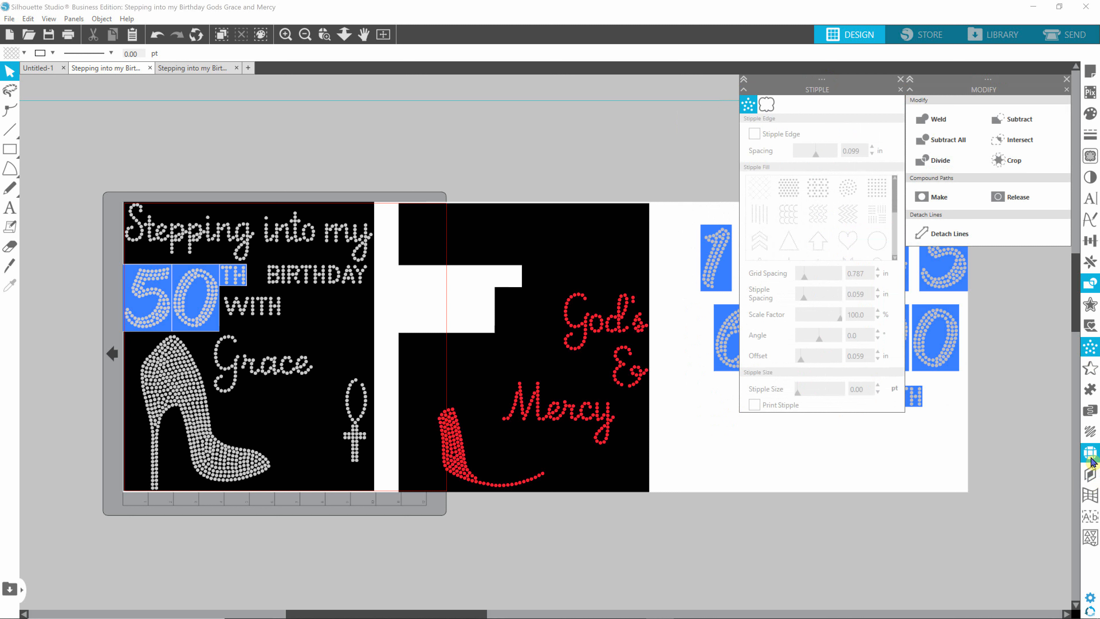
pyautogui.click(1090, 455)
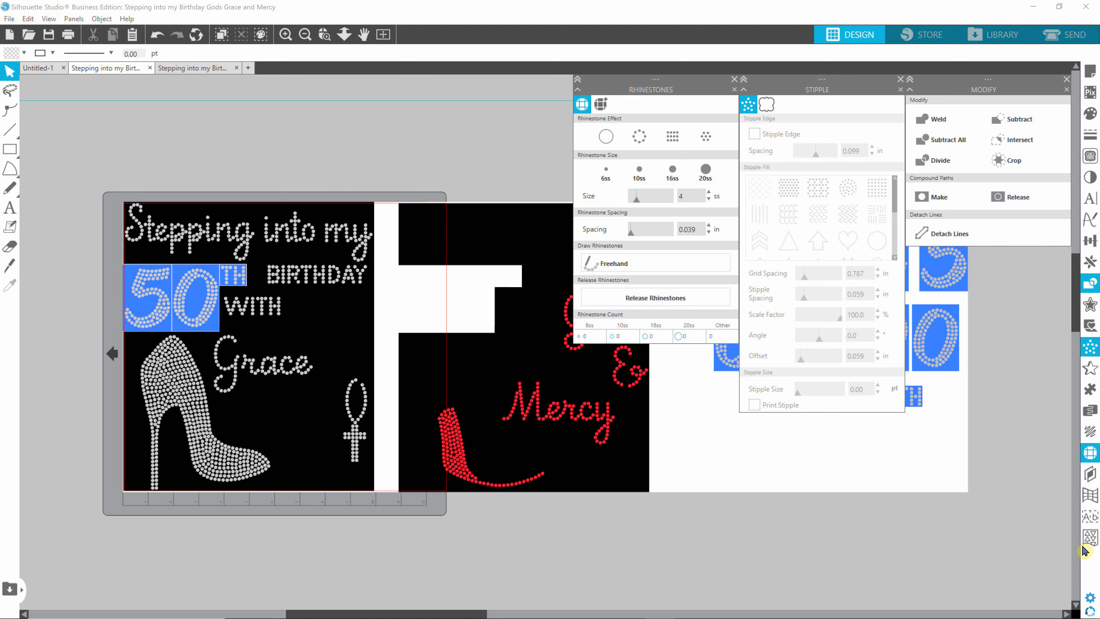
# Close the Rhinestones panel, leaving the Stipple and Modify panels open
pyautogui.scroll(-5, 953, 433)
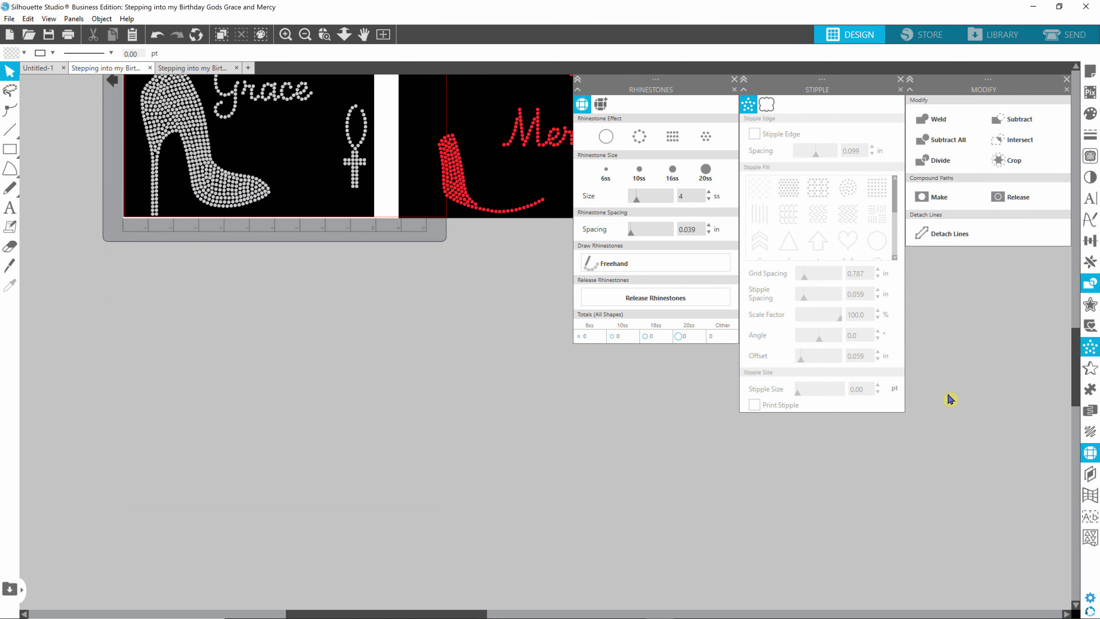
pyautogui.scroll(1, 942, 447)
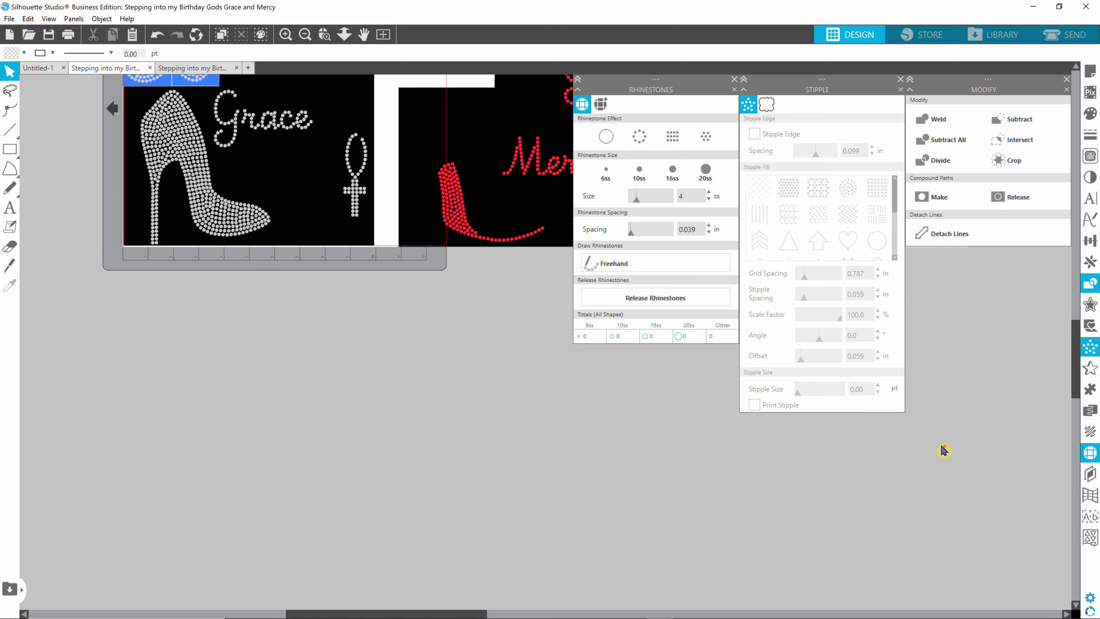
pyautogui.scroll(5, 944, 451)
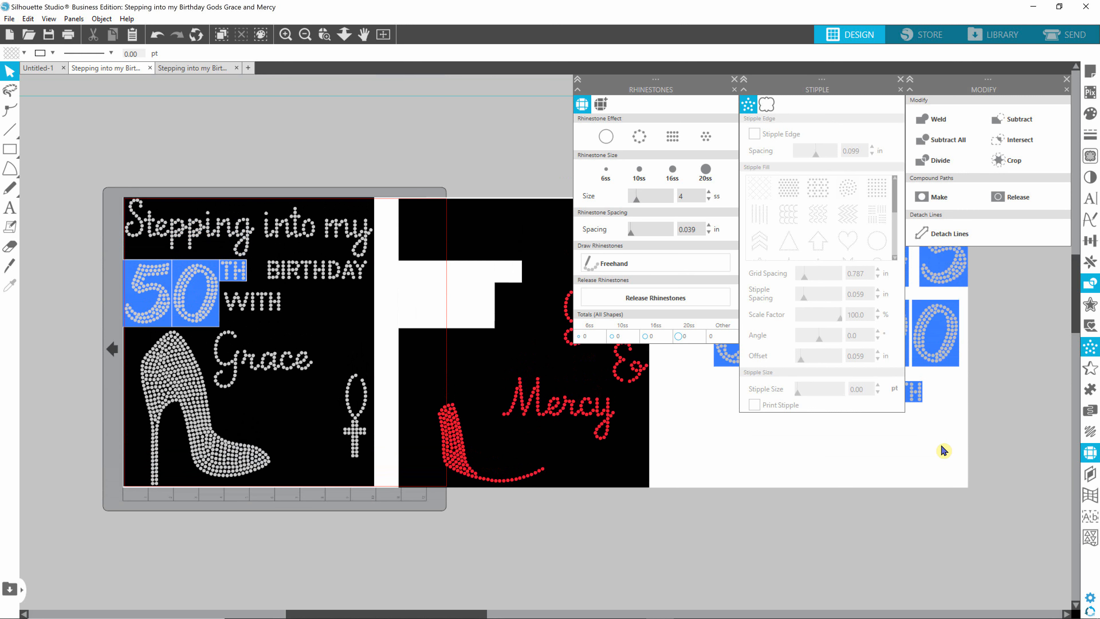
pyautogui.click(734, 89)
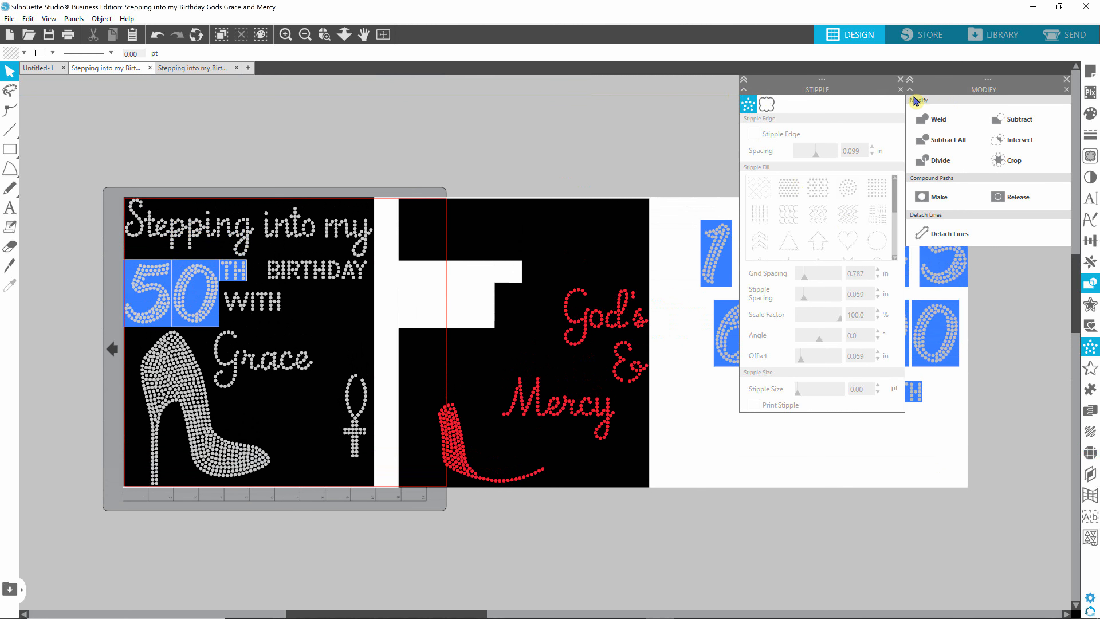
# Close the Stipple and Modify panels and reopen the preferences on the default settings
pyautogui.click(900, 90)
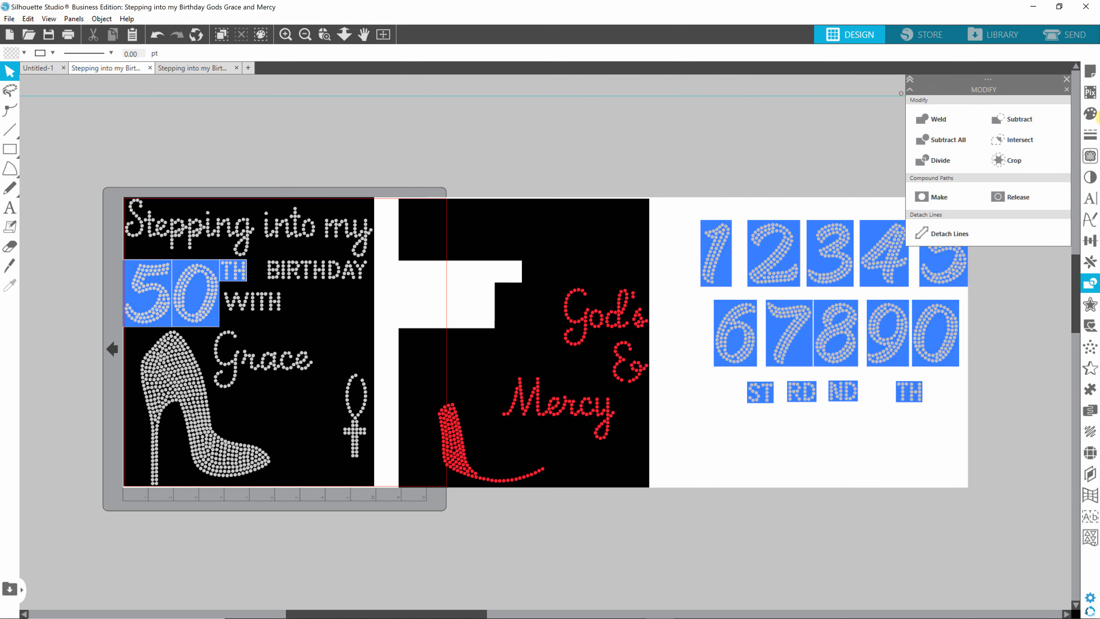
pyautogui.click(1066, 91)
pyautogui.click(28, 18)
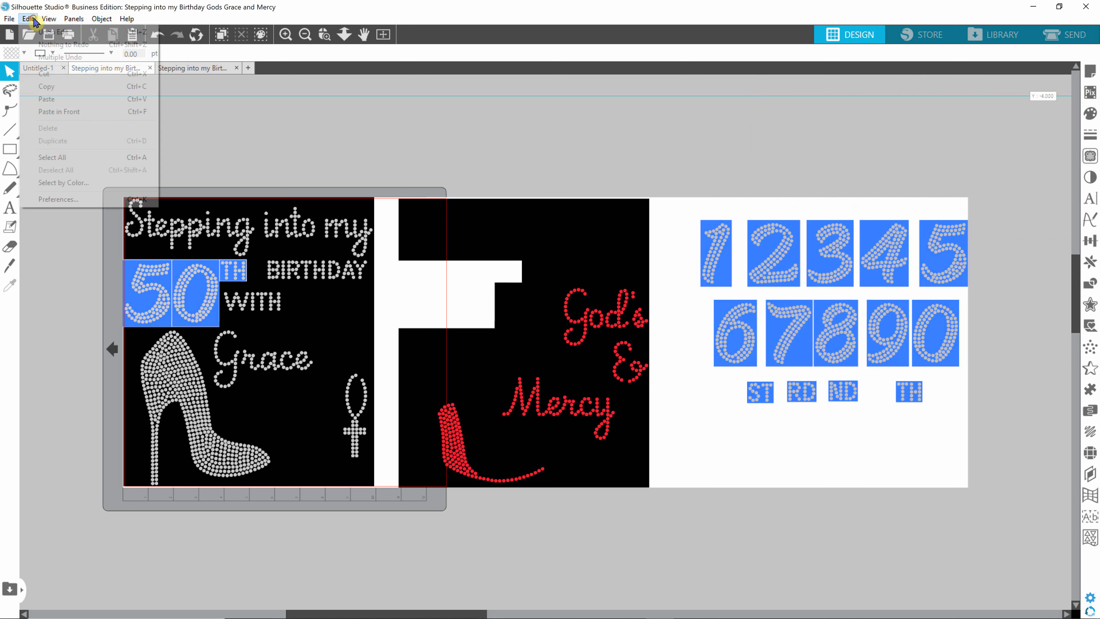
pyautogui.click(87, 206)
pyautogui.click(490, 175)
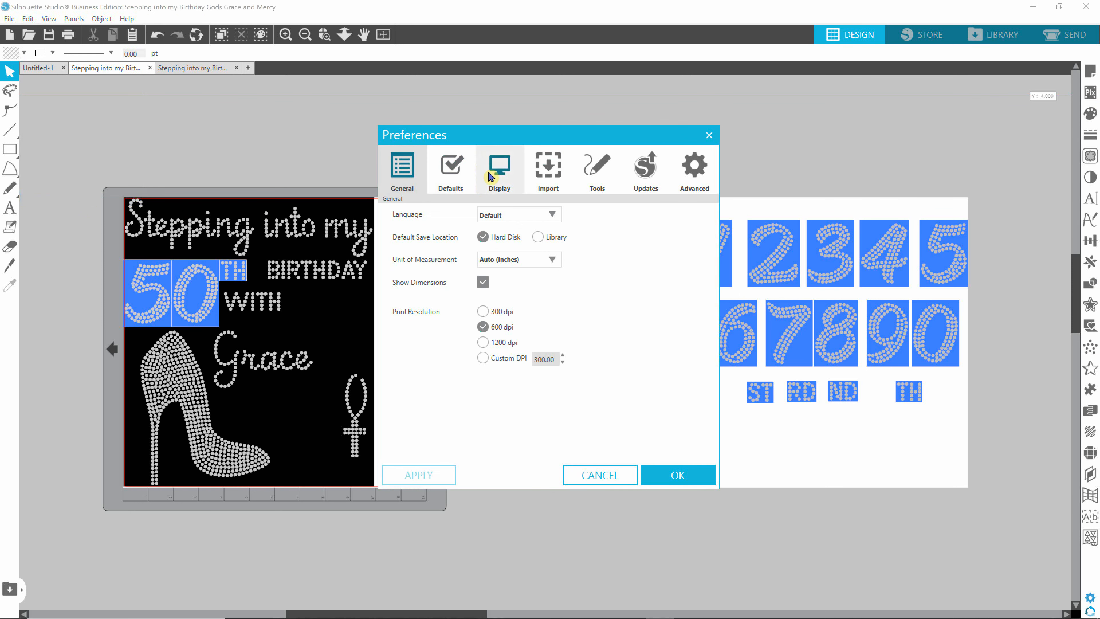
pyautogui.click(454, 169)
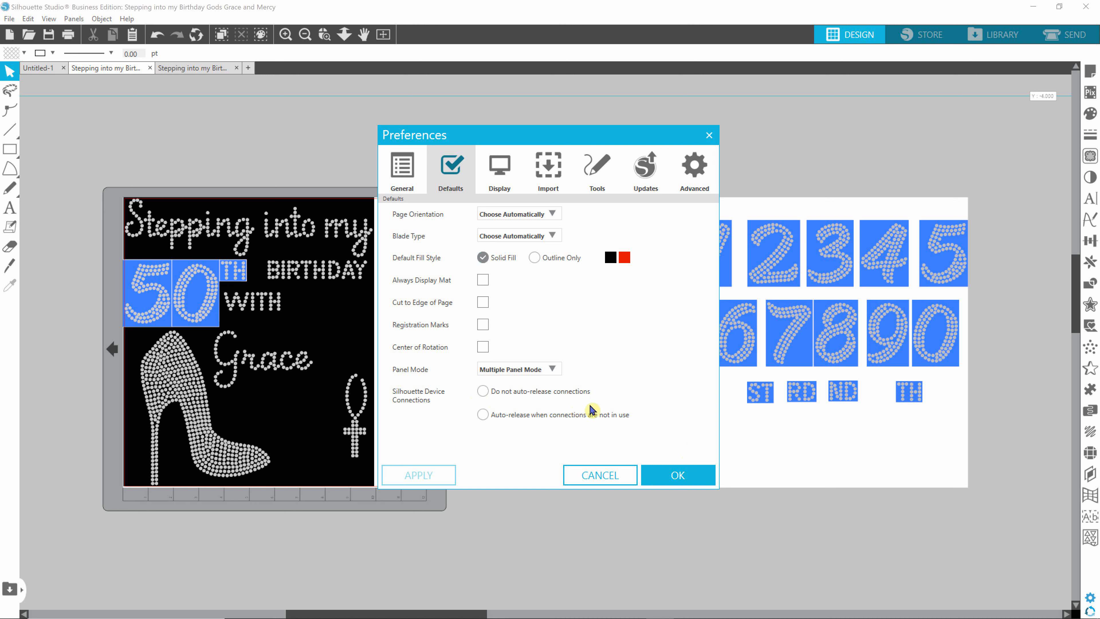
# Review the display preferences, checking the available options for antialiasing, current theme and background color
pyautogui.click(498, 184)
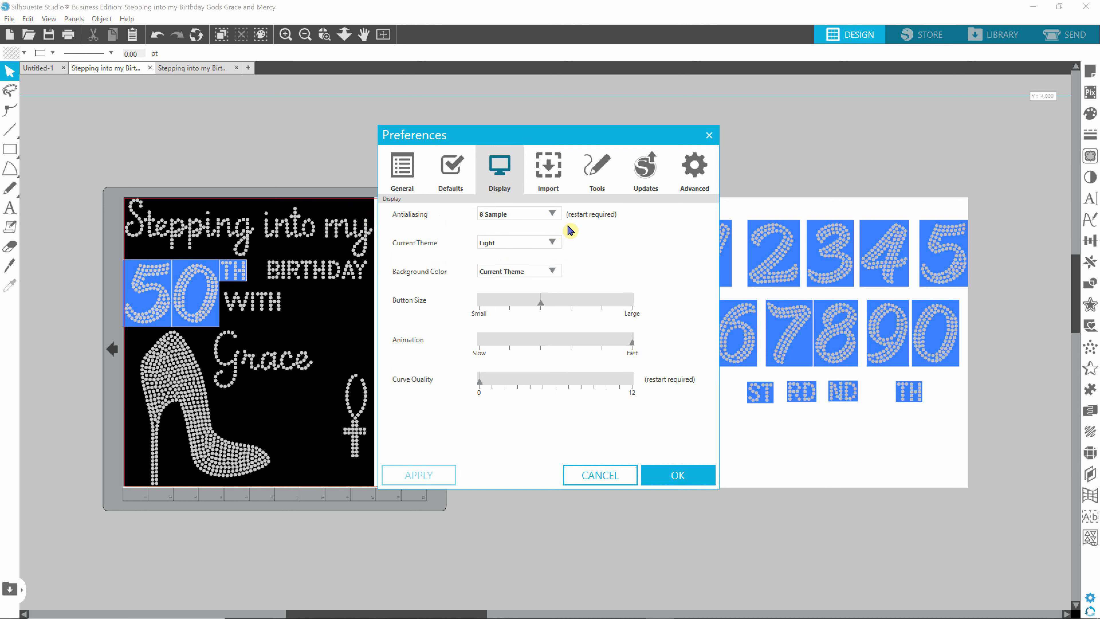
pyautogui.click(554, 213)
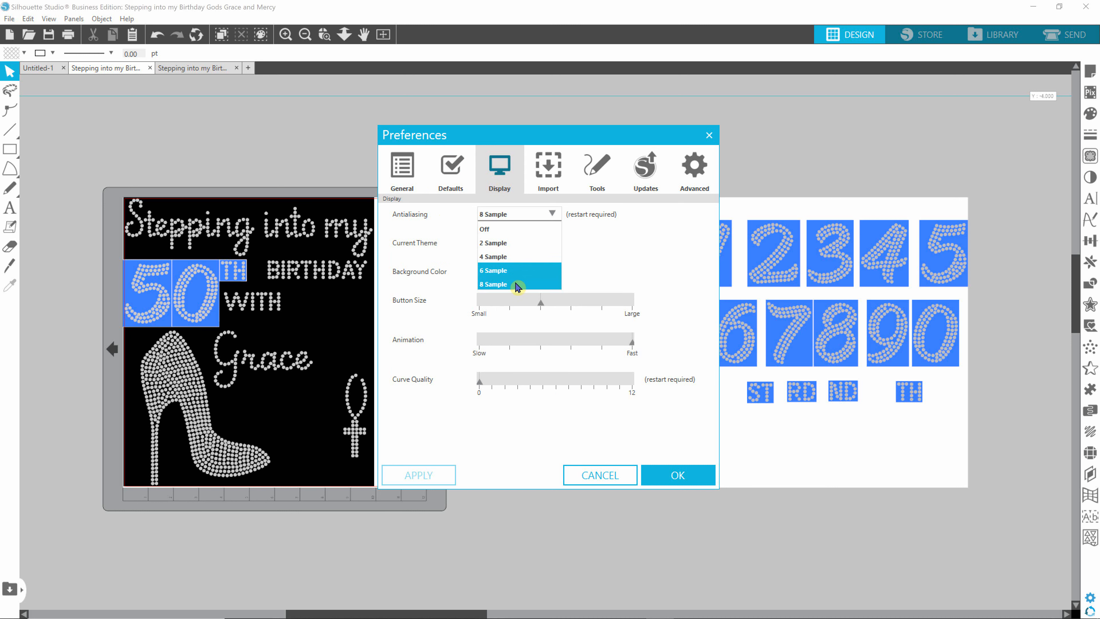
pyautogui.click(448, 239)
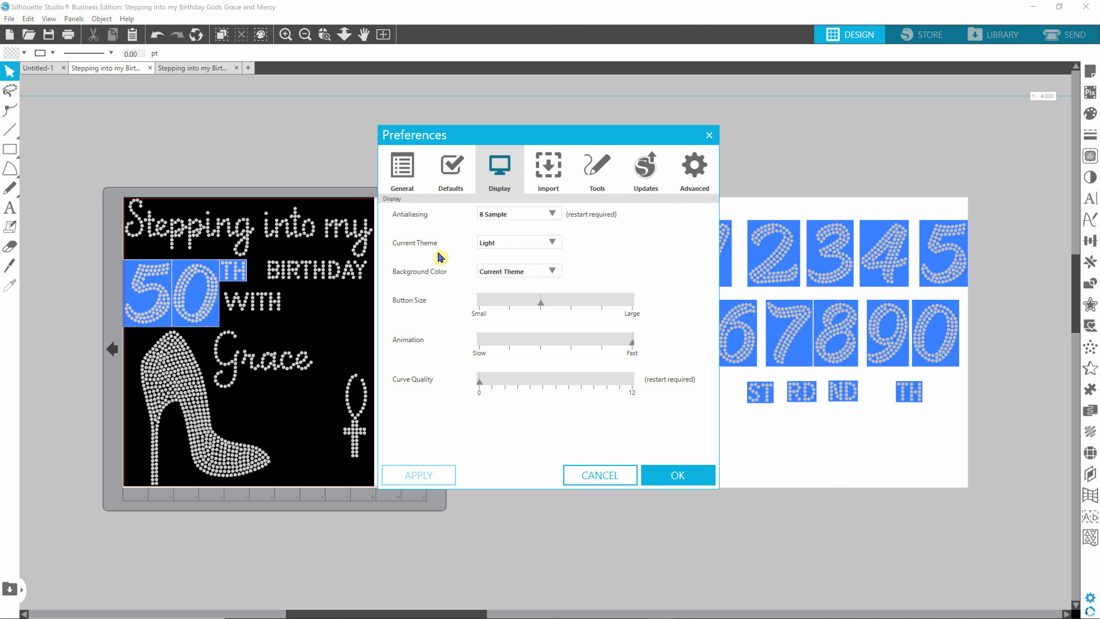
pyautogui.click(558, 247)
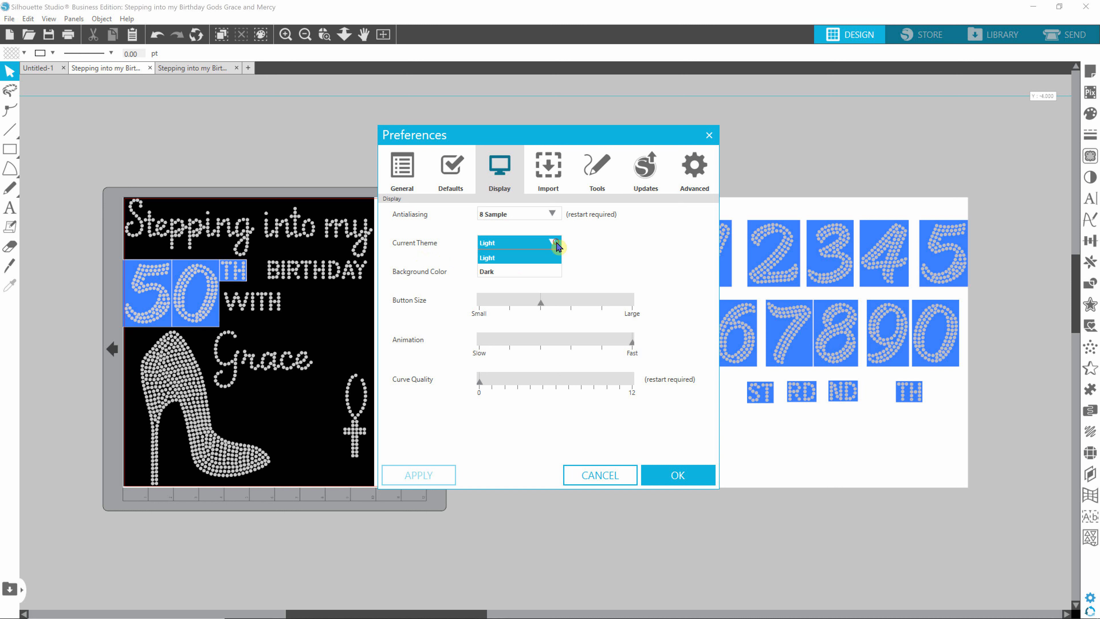
pyautogui.click(558, 246)
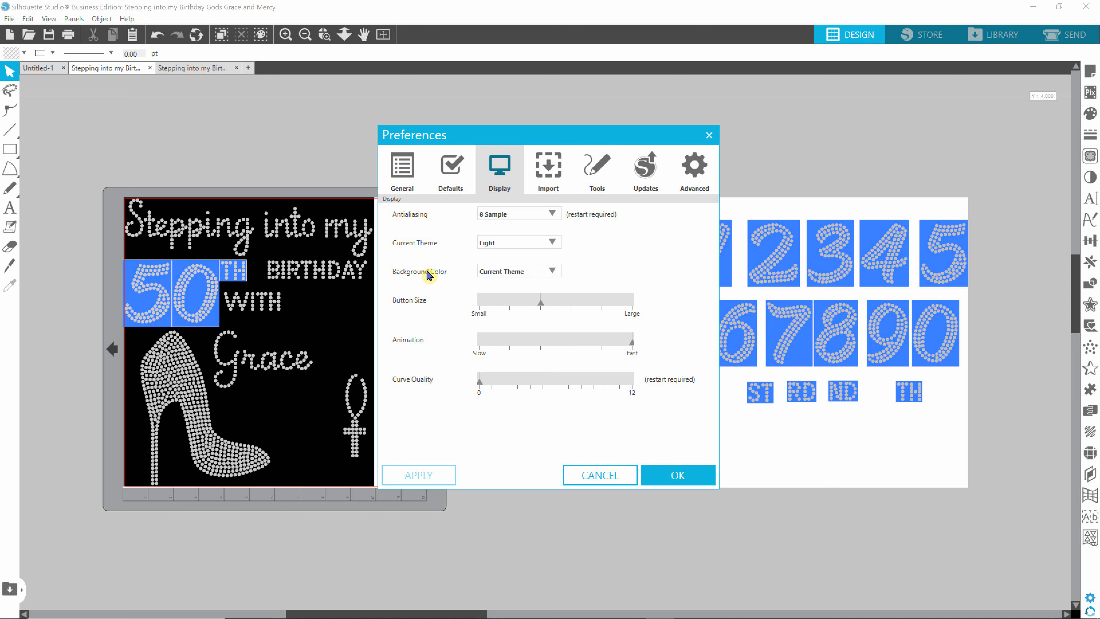
pyautogui.click(556, 272)
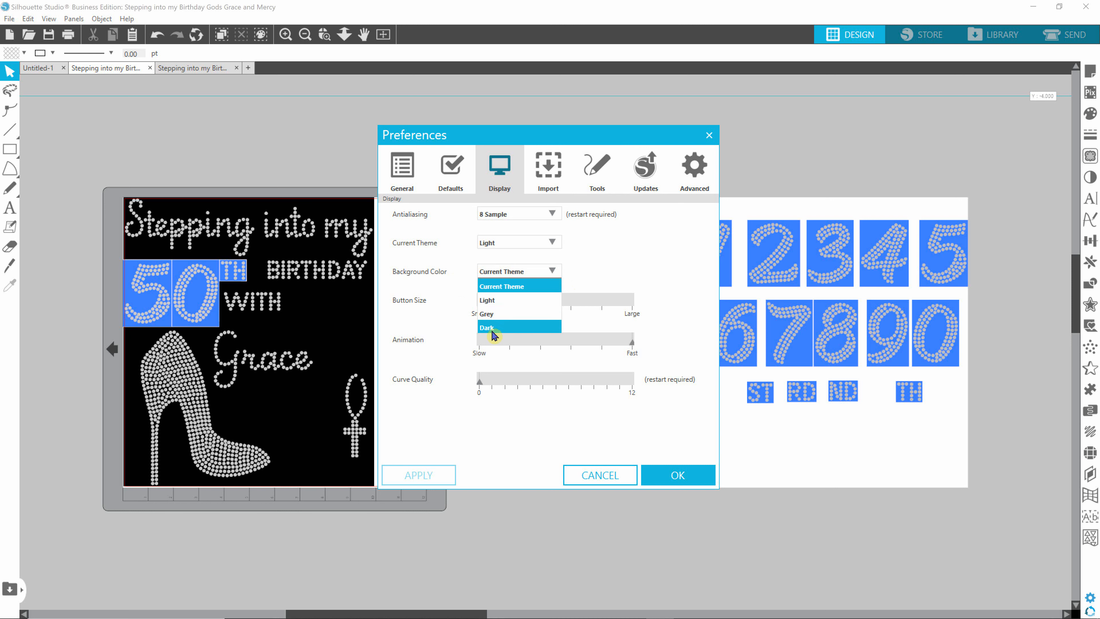
pyautogui.click(457, 267)
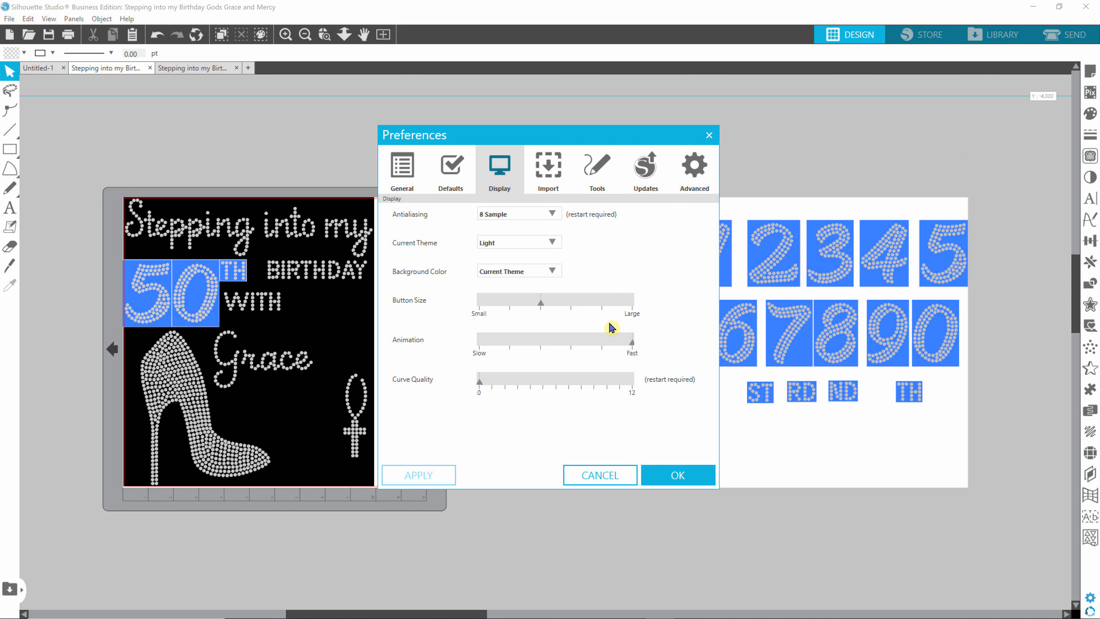
# Try the Button Size two notches larger by applying it, and restore and apply the middle-range size
pyautogui.click(602, 305)
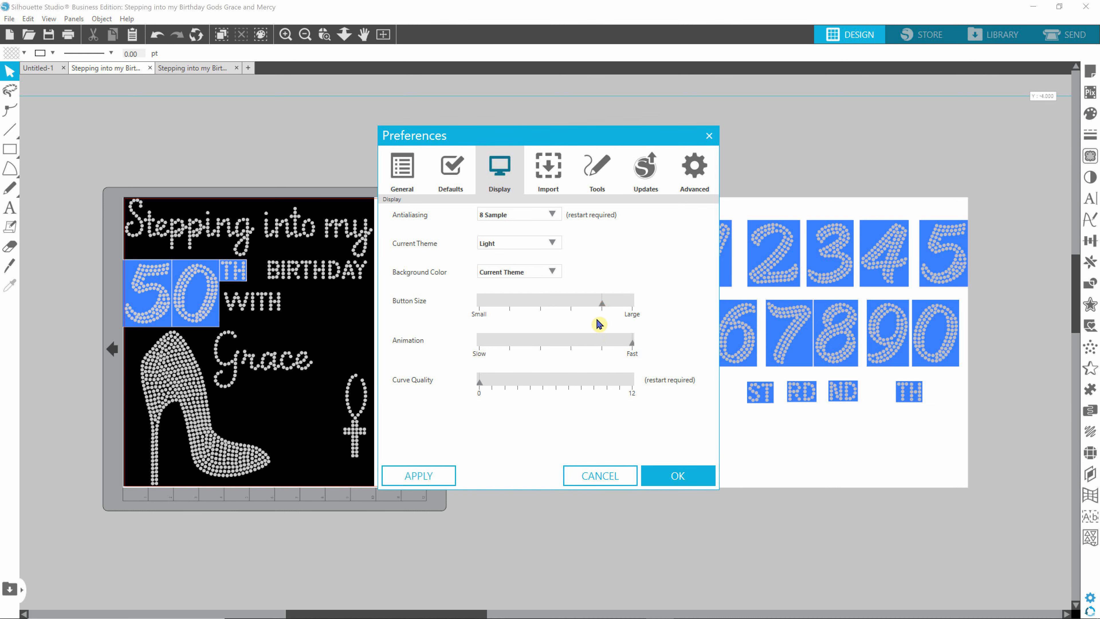
pyautogui.click(430, 477)
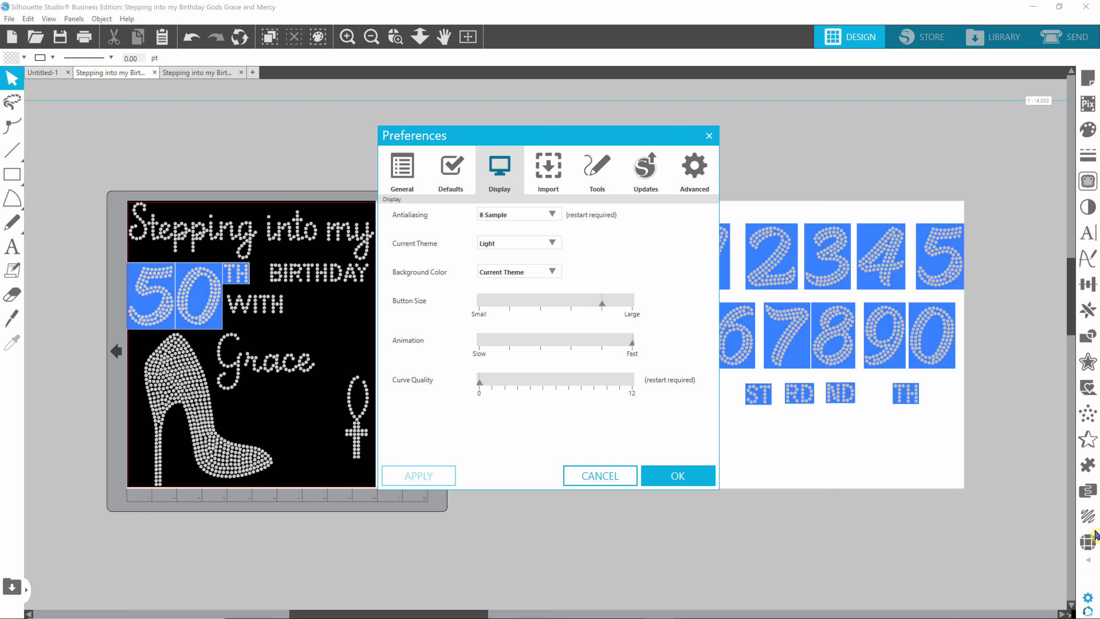
pyautogui.click(543, 311)
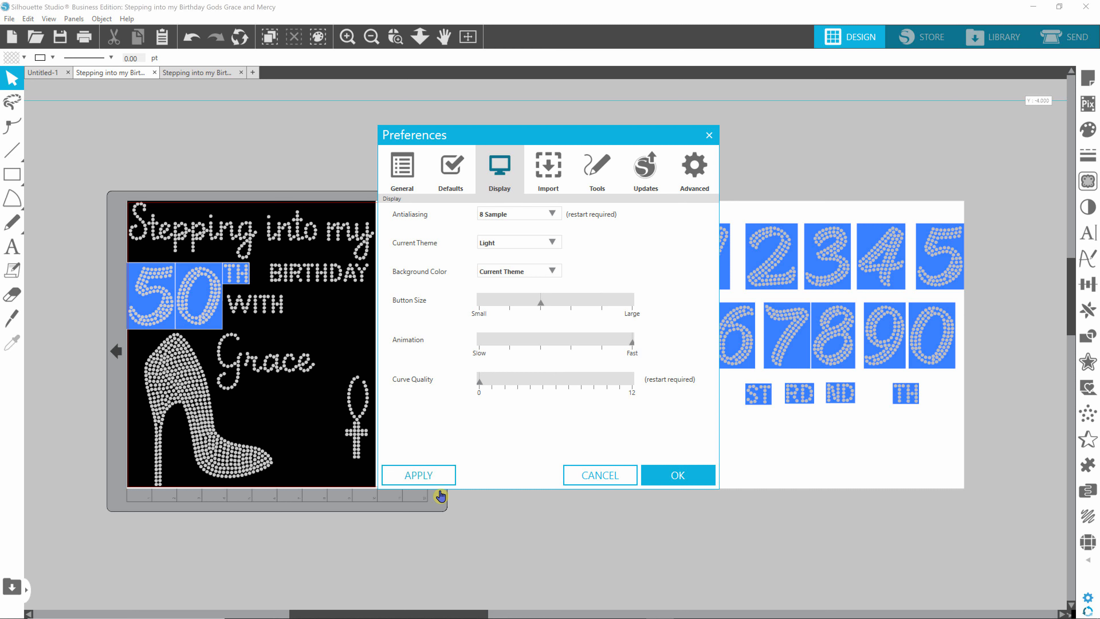
pyautogui.click(419, 475)
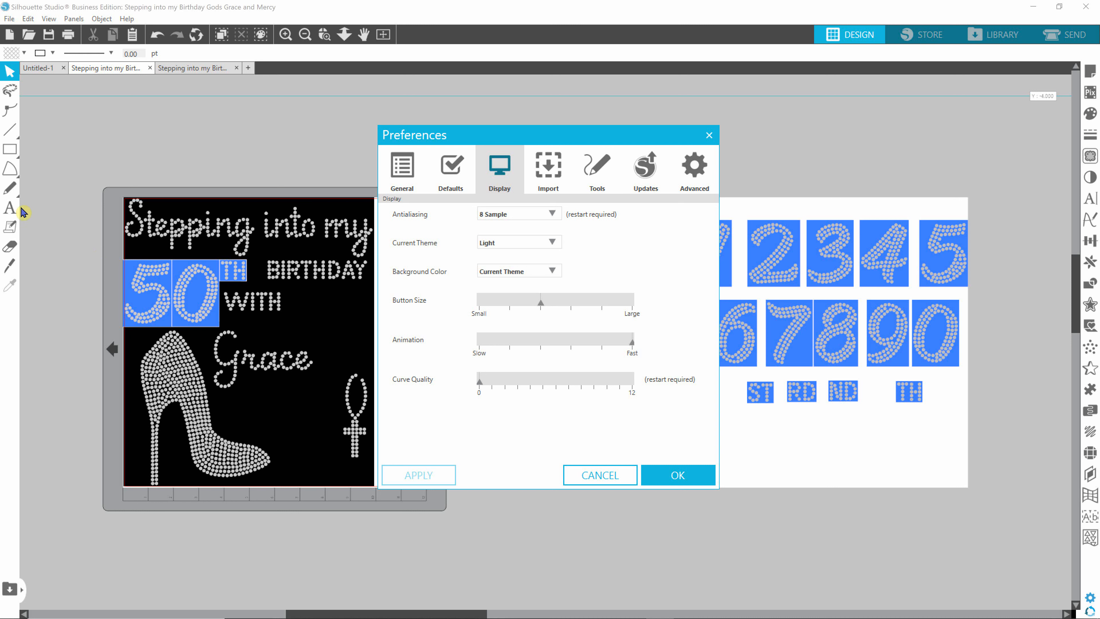
# Expand the freehand drawing tool's flyout to check how fast the interface animates
pyautogui.click(13, 191)
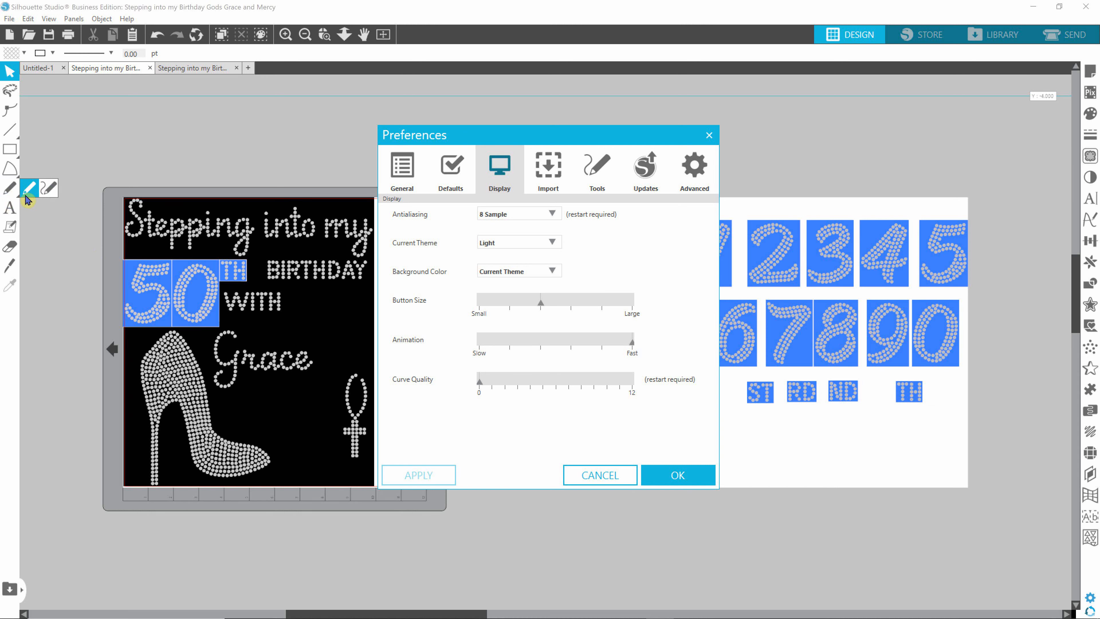
pyautogui.moveTo(12, 174)
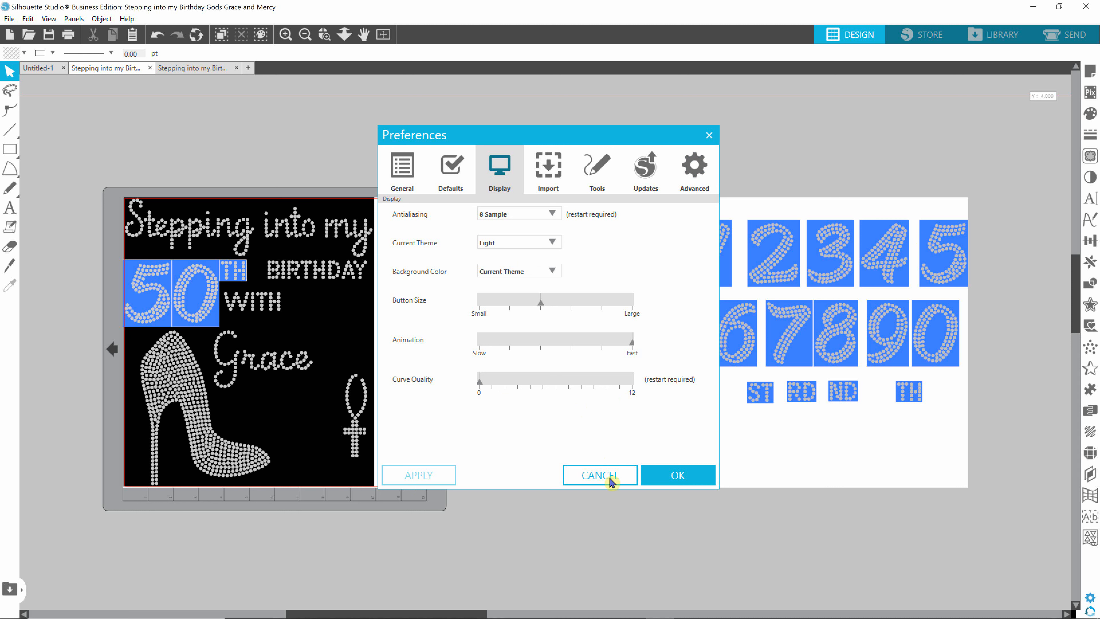
# Review the import preferences, examining the open position options for GSD files
pyautogui.click(547, 170)
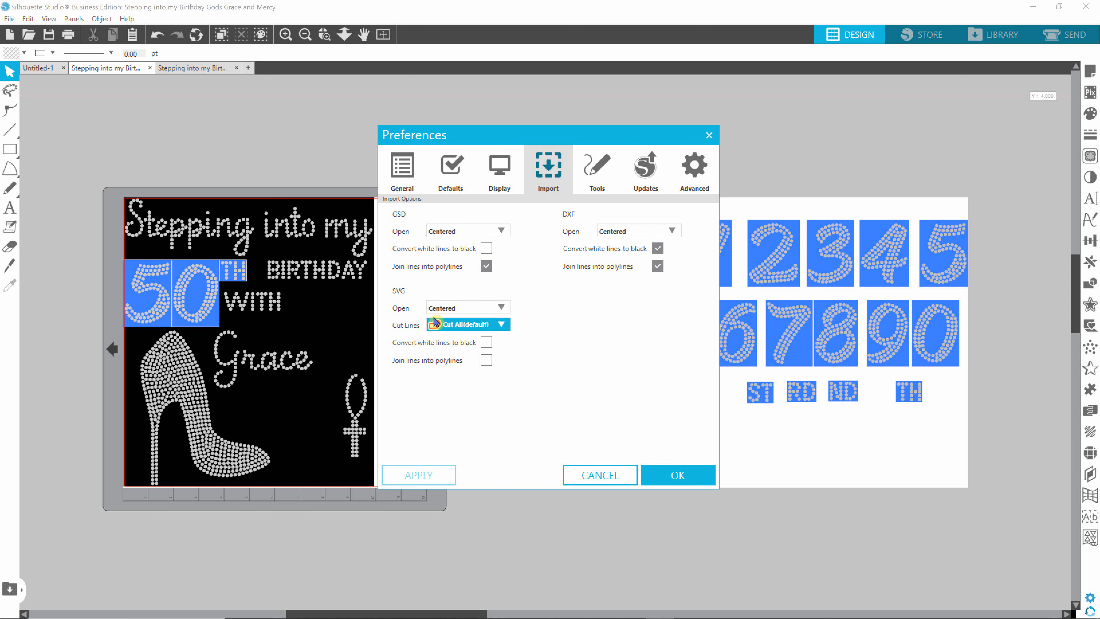
pyautogui.click(506, 232)
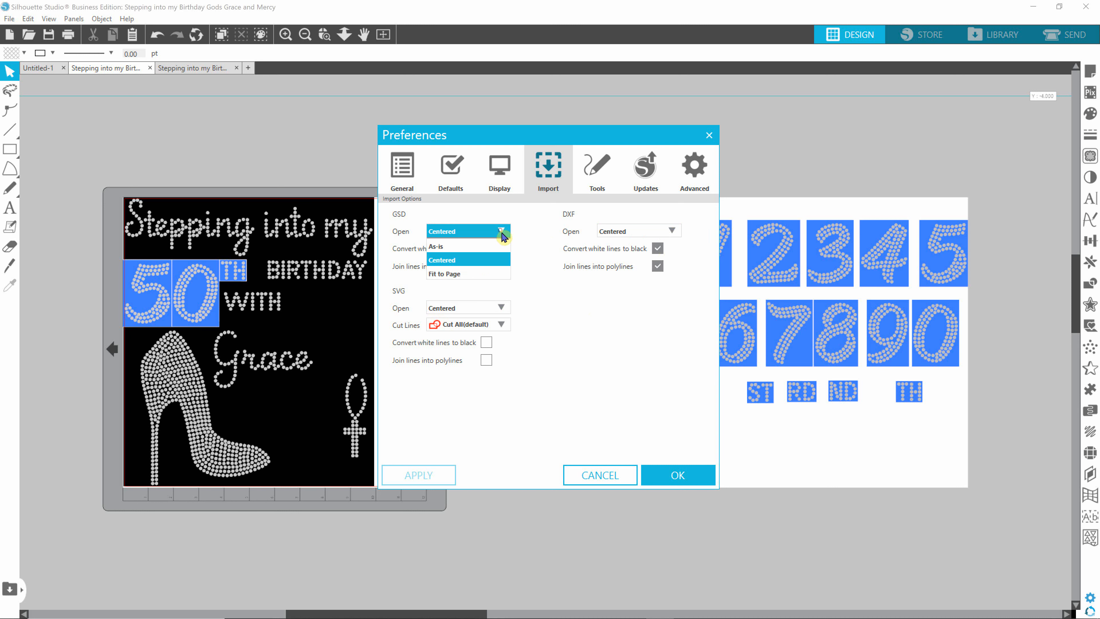
pyautogui.click(493, 295)
pyautogui.click(500, 231)
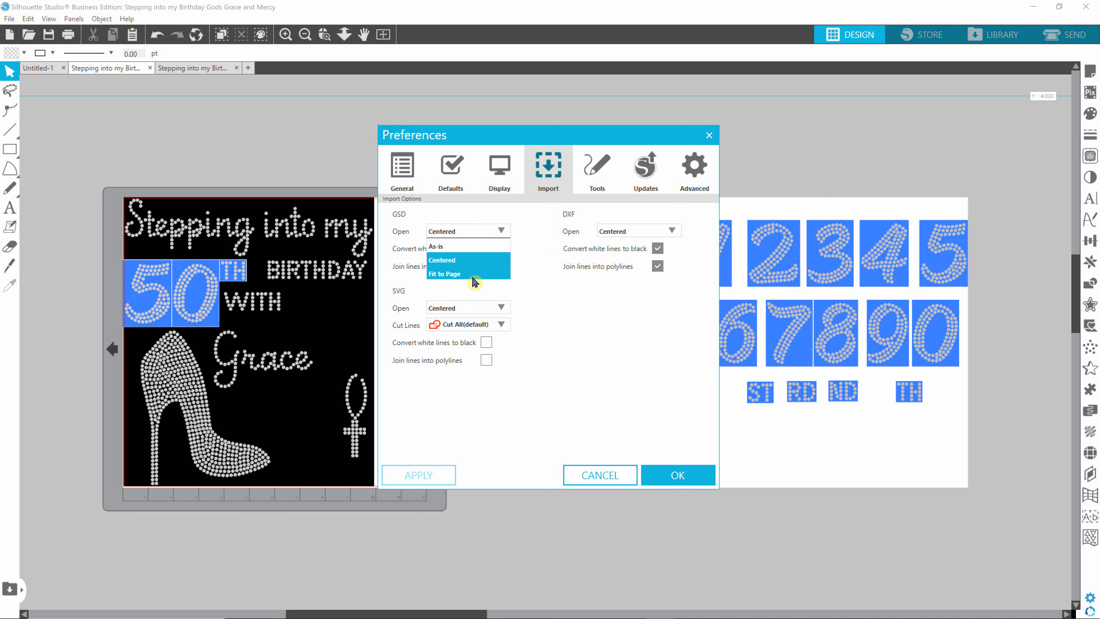
pyautogui.click(407, 298)
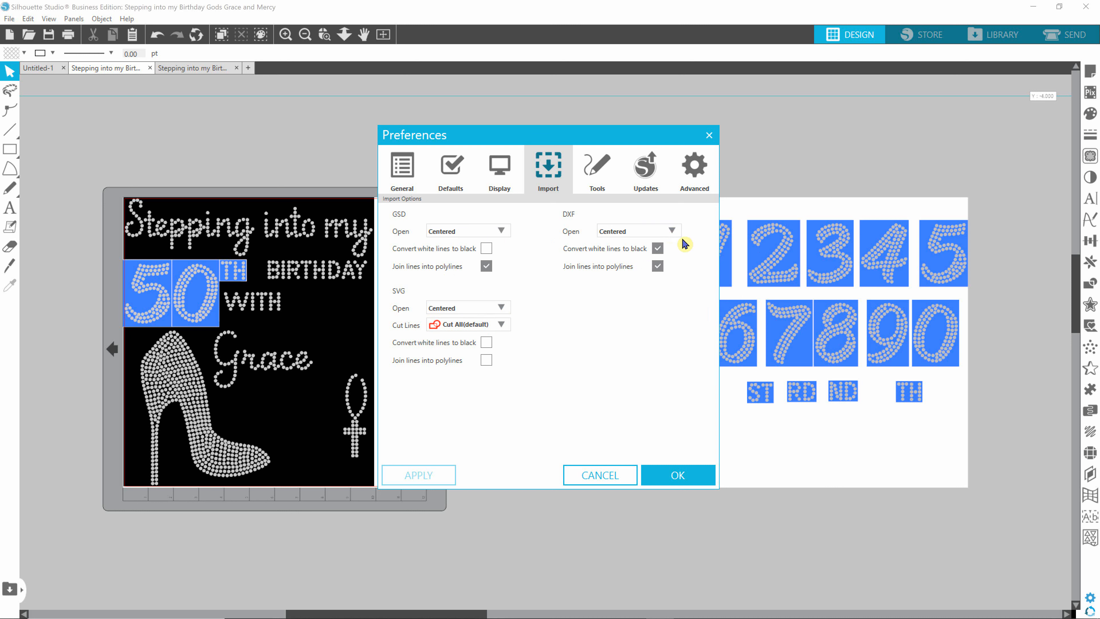
# Examine the open position options for DXF files and the cut line options for SVG files
pyautogui.click(672, 230)
pyautogui.click(592, 233)
pyautogui.click(672, 231)
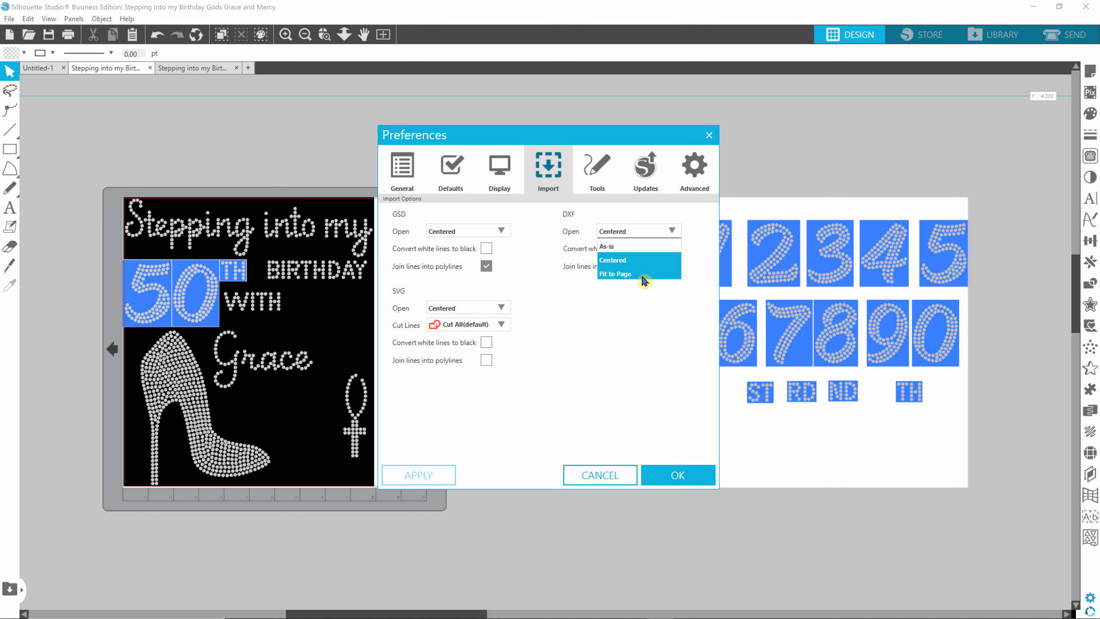
pyautogui.click(558, 327)
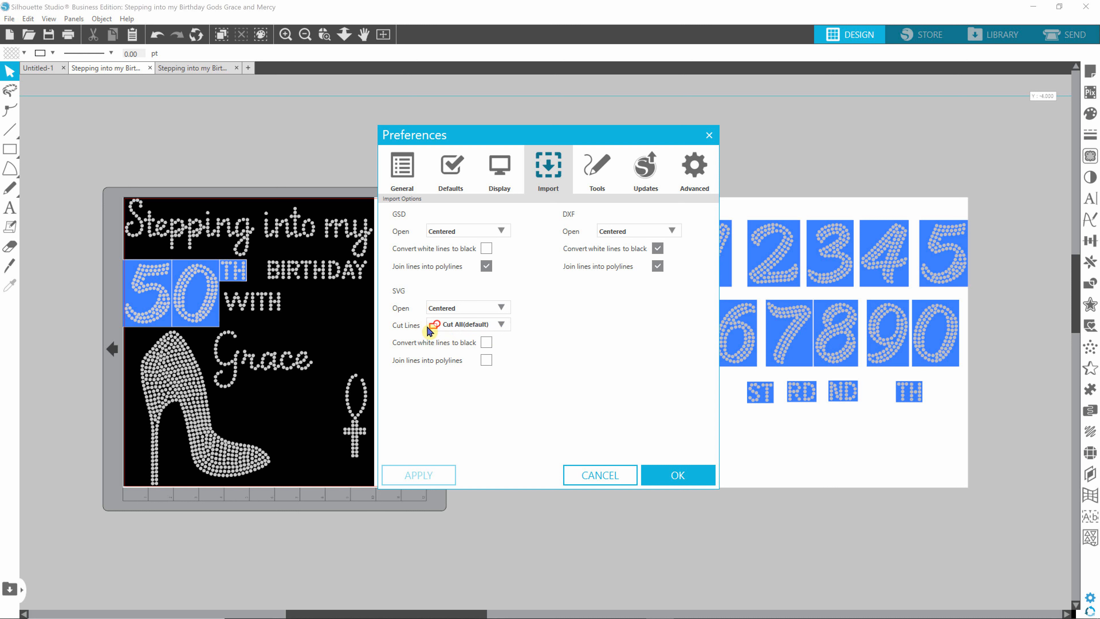
pyautogui.click(506, 324)
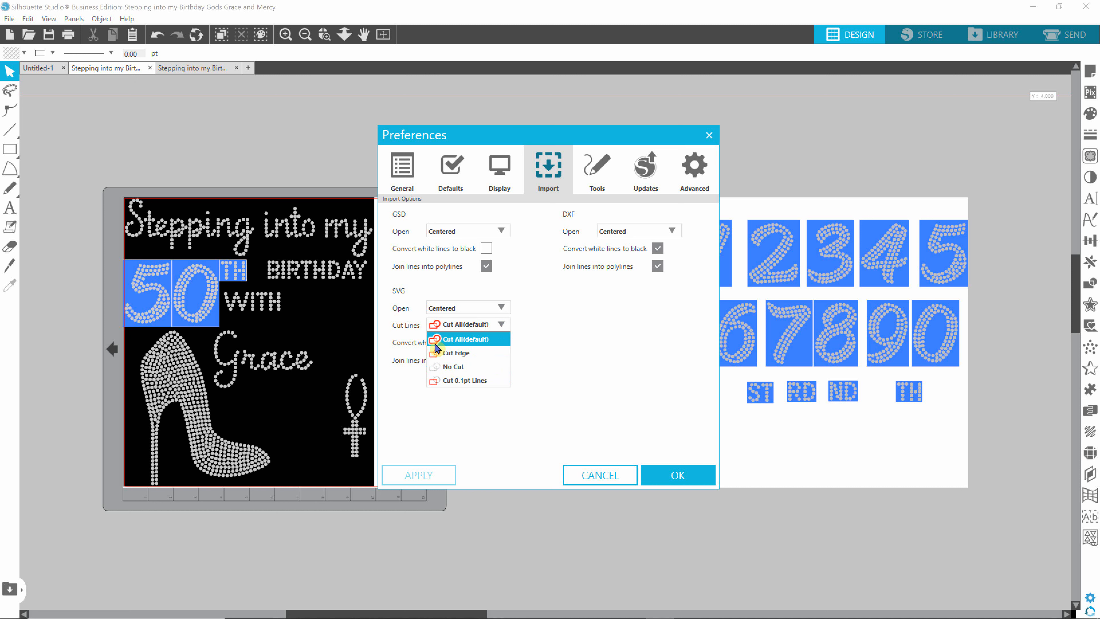
pyautogui.click(400, 323)
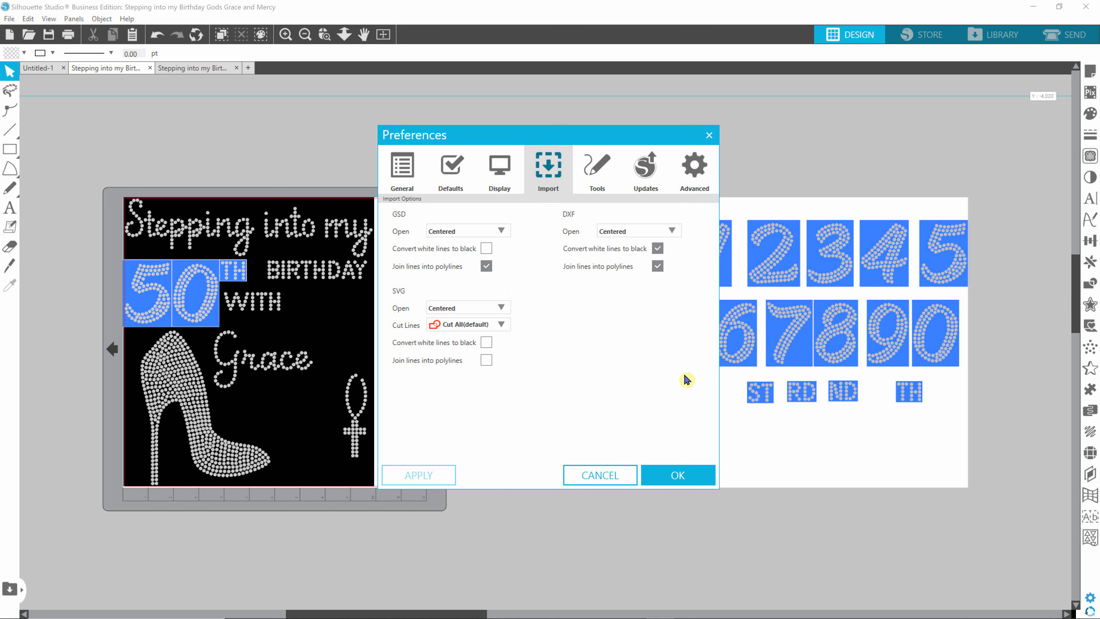
# Bring up the tool preferences and look over the actions that follow tool use
pyautogui.click(605, 182)
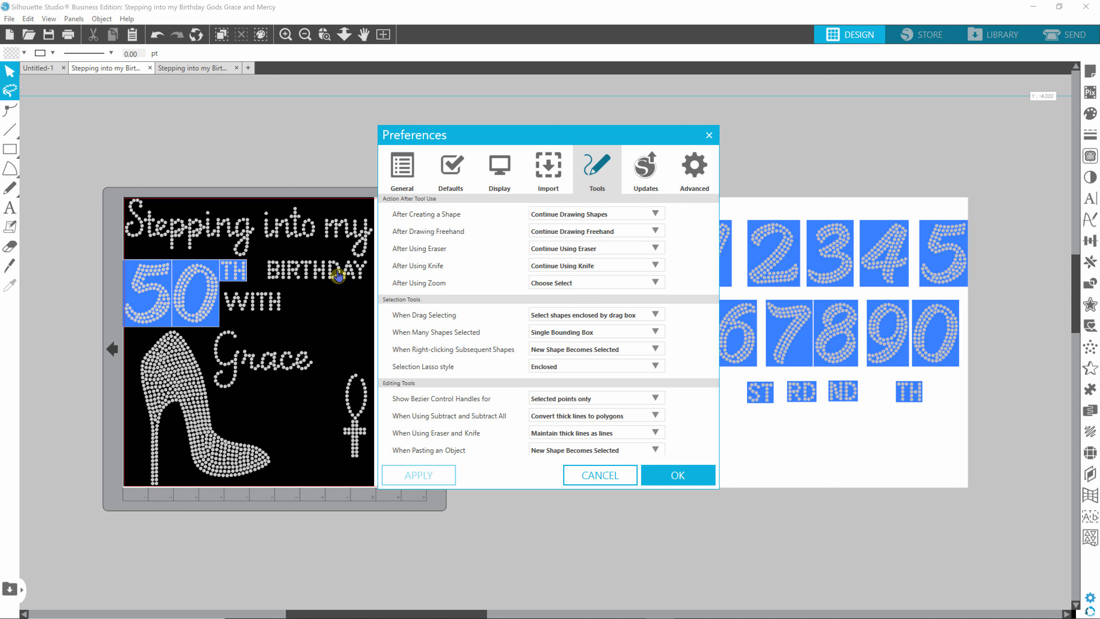
pyautogui.click(568, 229)
pyautogui.click(656, 218)
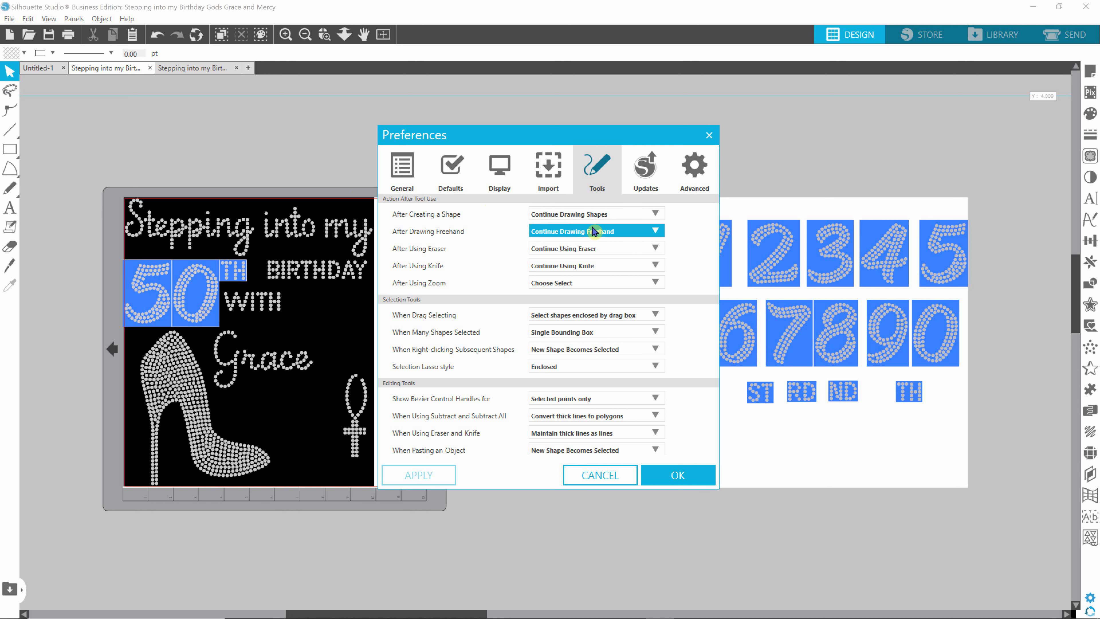
# Try Choose Select as the action after creating a shape, and restore Continue Drawing Shapes
pyautogui.click(653, 215)
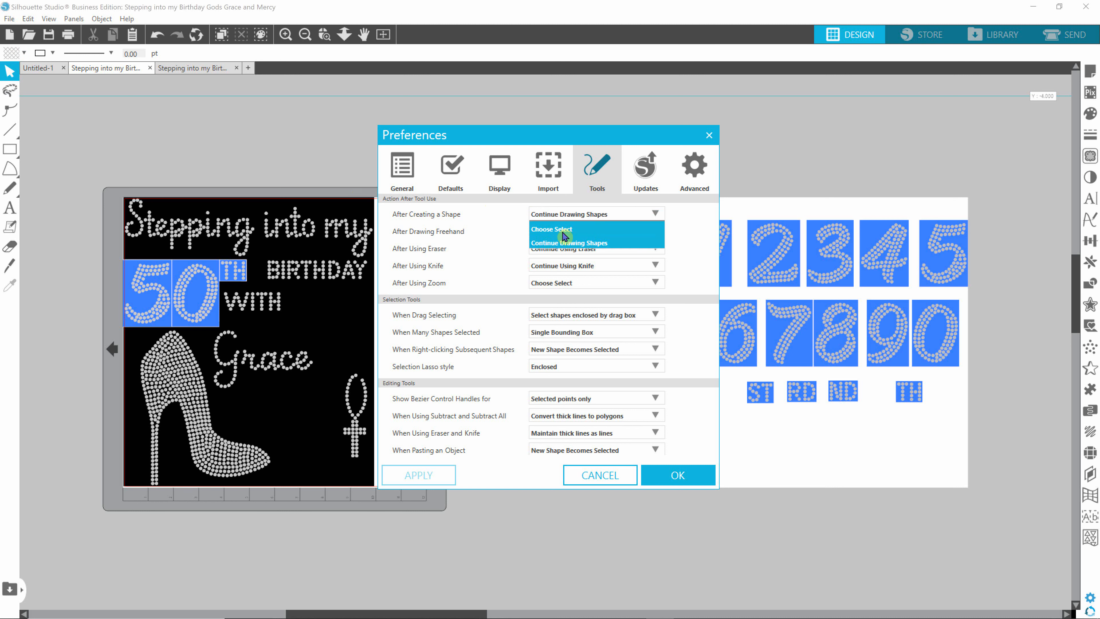
pyautogui.click(566, 237)
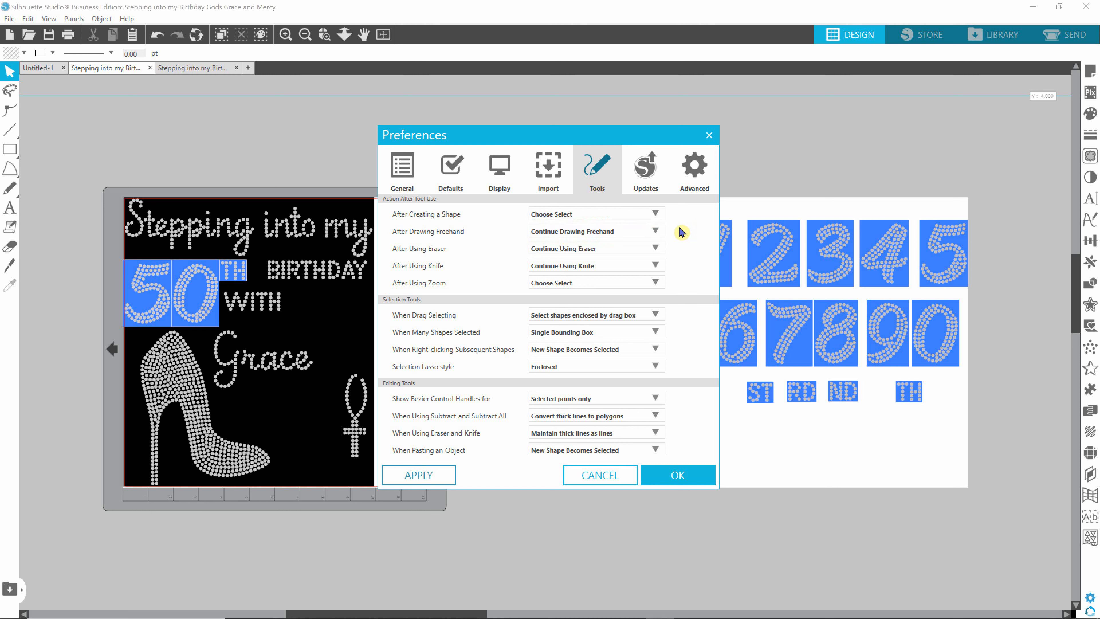
pyautogui.click(655, 215)
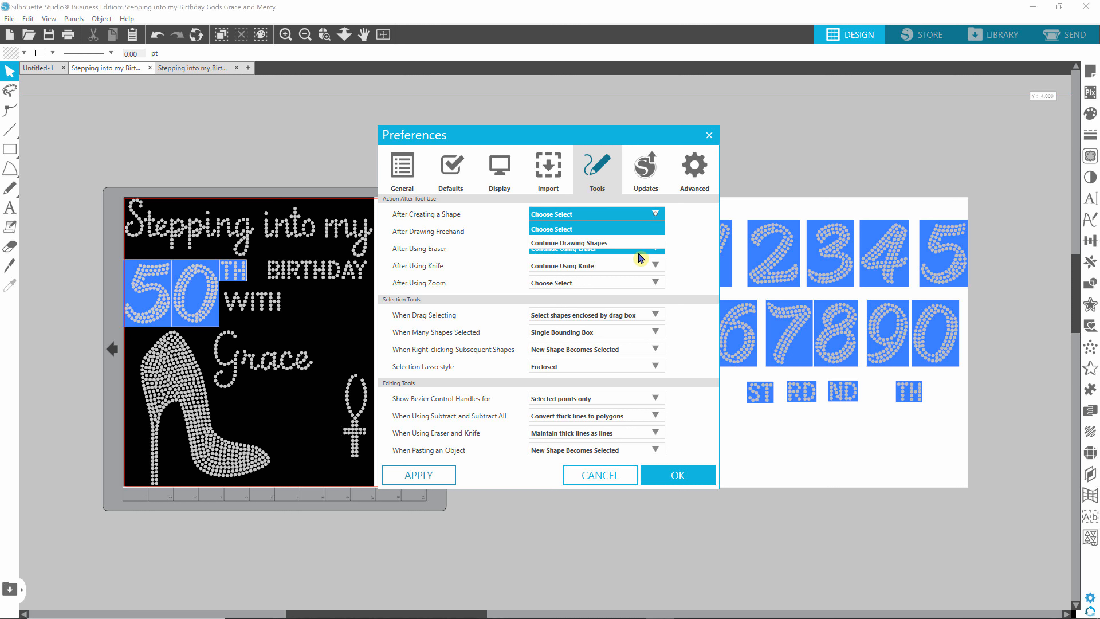
pyautogui.click(585, 242)
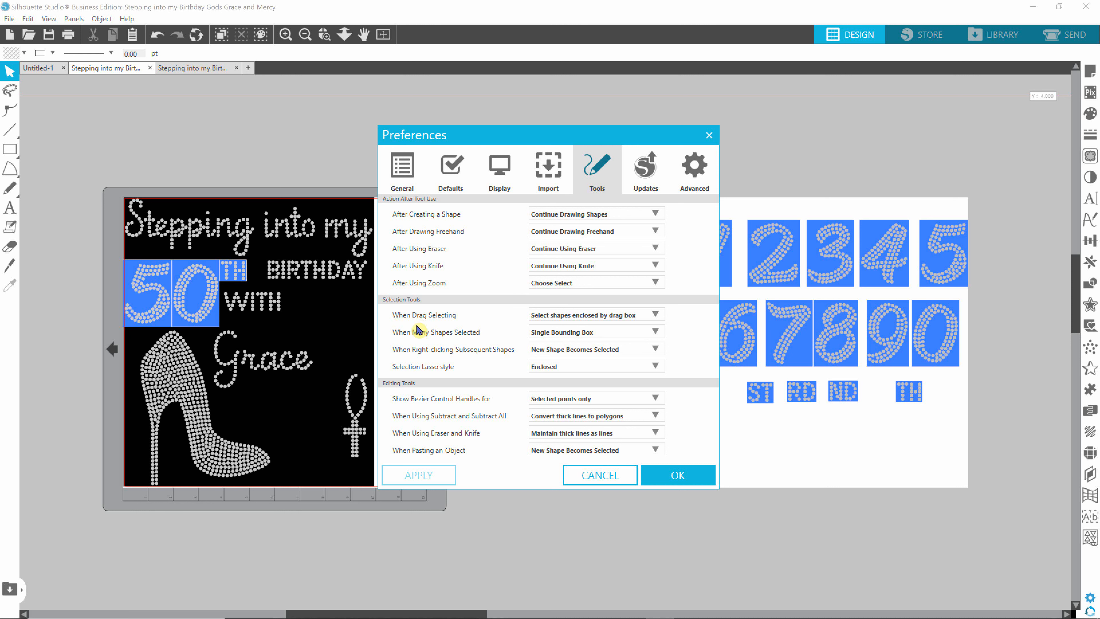
# Set drag selecting to "Select shapes touching drag box", apply the change and close the preferences
pyautogui.click(656, 316)
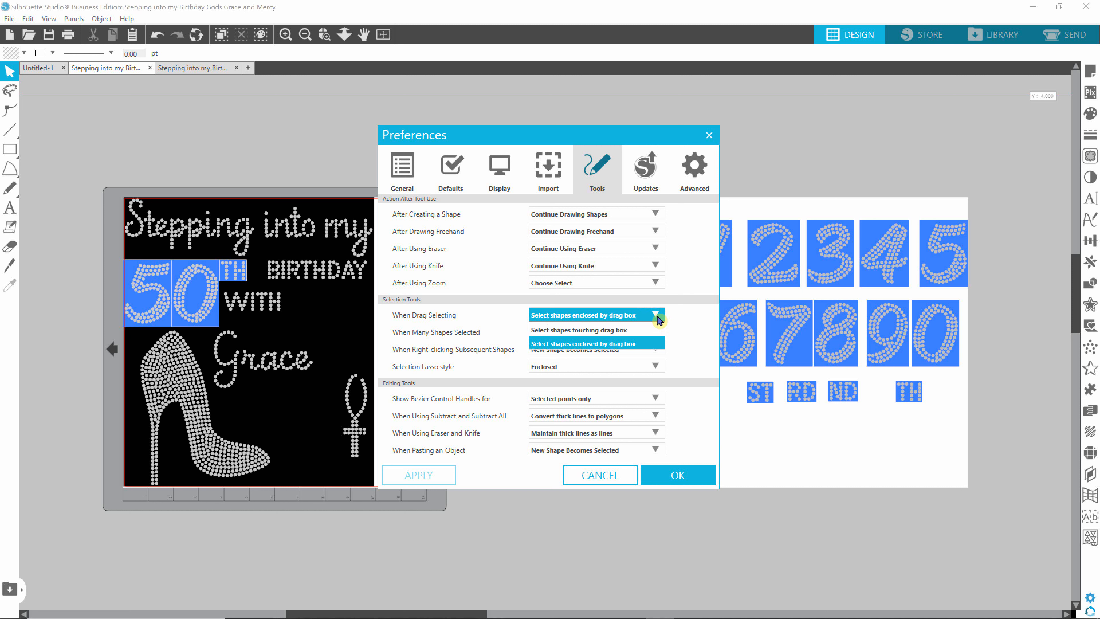
pyautogui.click(540, 333)
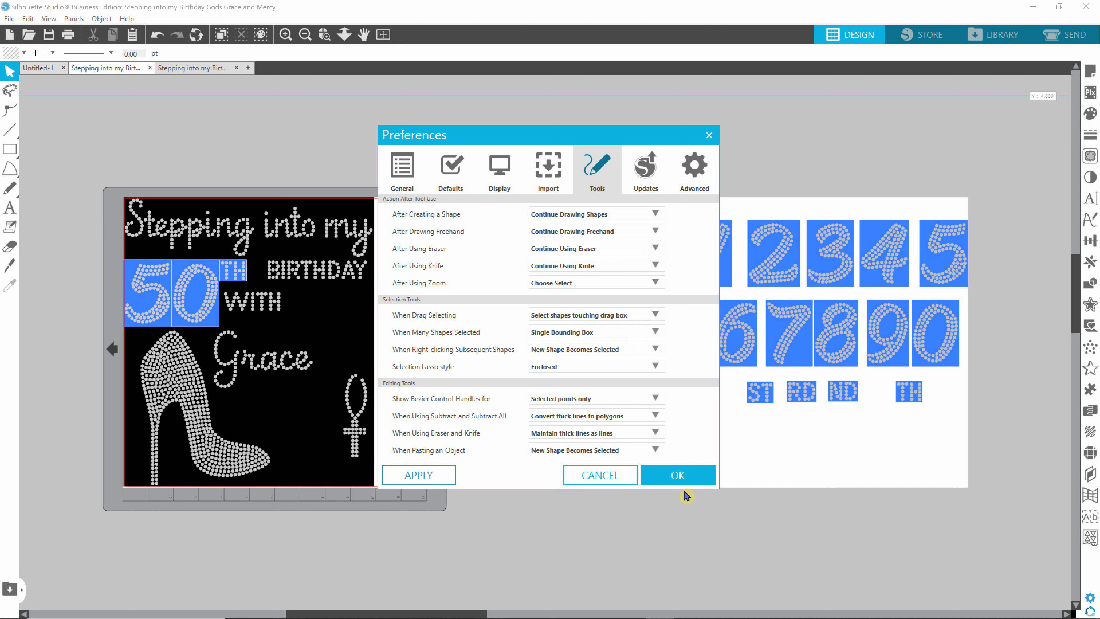
pyautogui.click(446, 473)
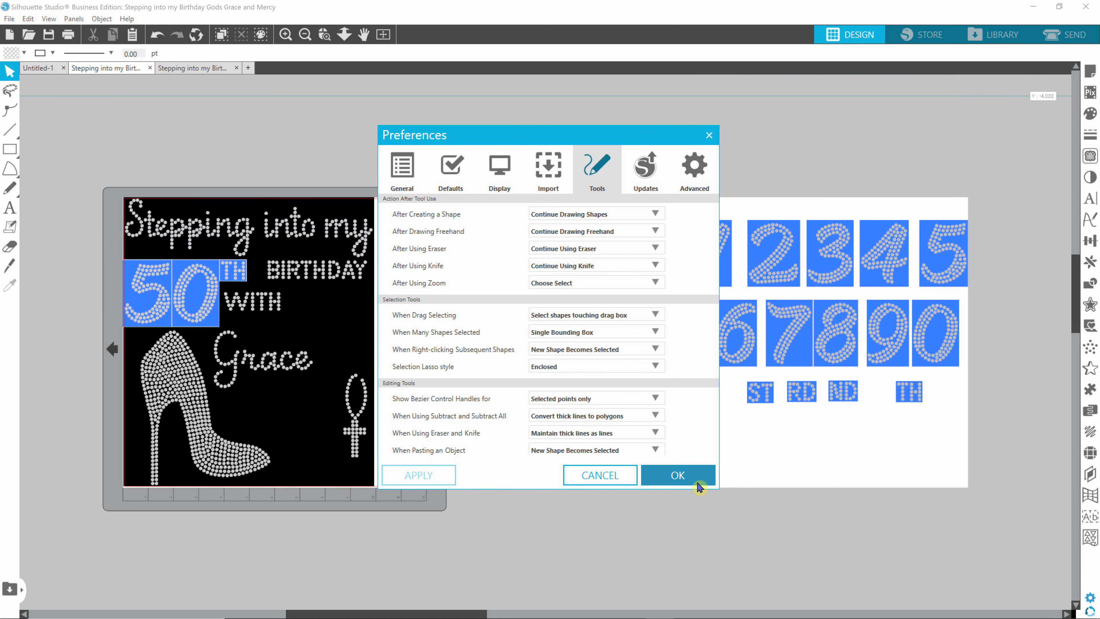
pyautogui.click(683, 474)
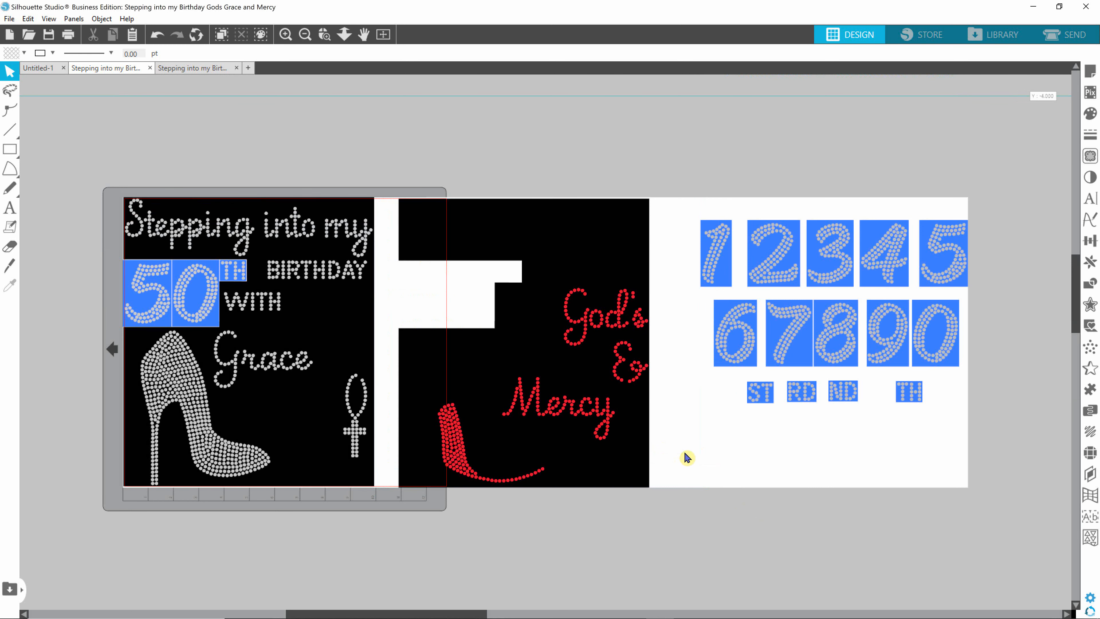
# Try touching-box selection on the number 7 and 8 tiles and on the ST, RD and ND tiles, and clear the selection
pyautogui.click(686, 453)
pyautogui.click(771, 323)
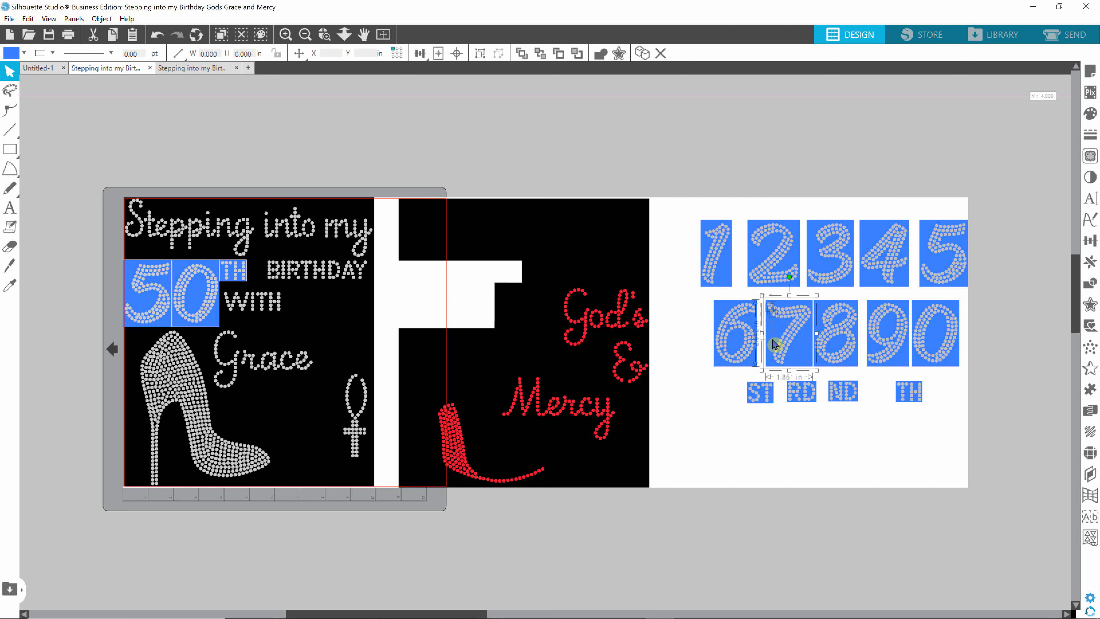
pyautogui.moveTo(773, 344); pyautogui.dragTo(816, 364)
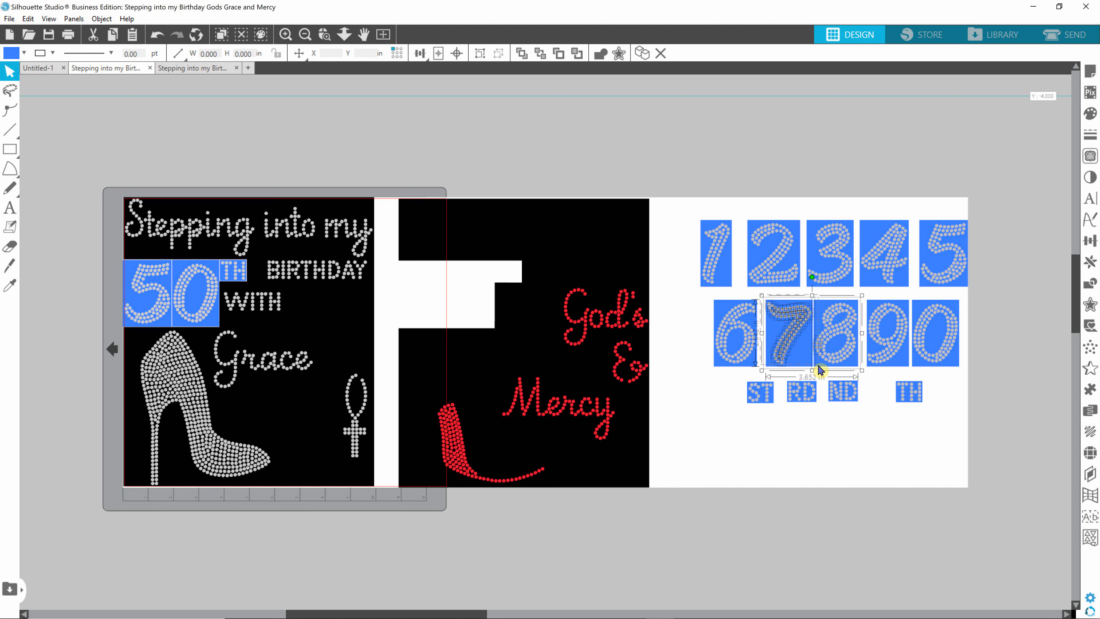
pyautogui.moveTo(818, 366)
pyautogui.mouseDown()
pyautogui.moveTo(809, 363)
pyautogui.moveTo(820, 371)
pyautogui.mouseUp()
pyautogui.moveTo(735, 375); pyautogui.dragTo(831, 399)
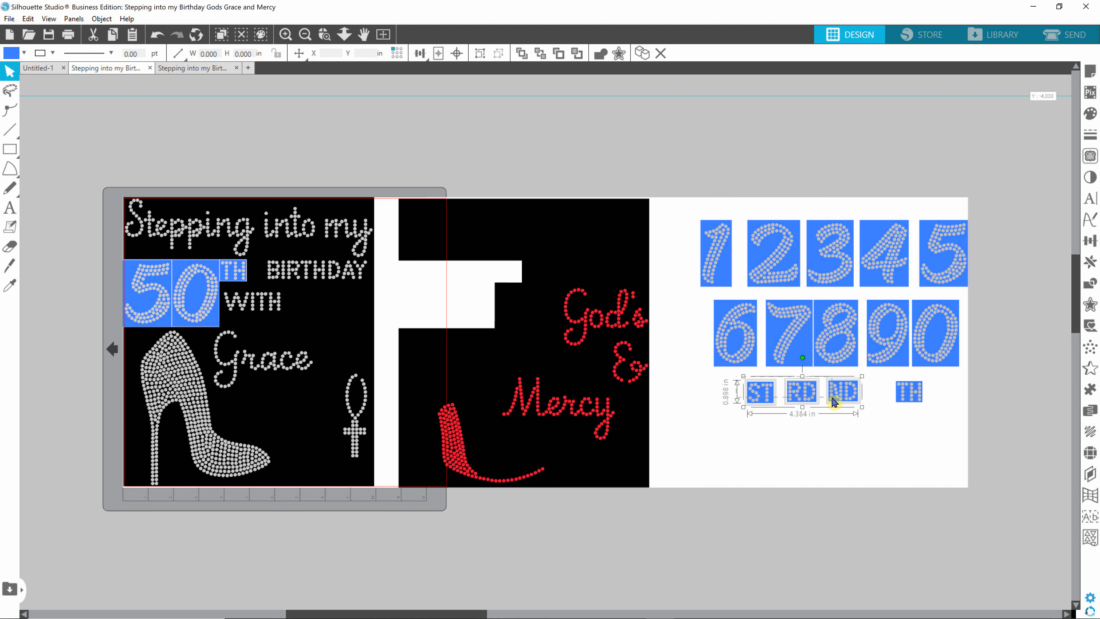
pyautogui.click(774, 449)
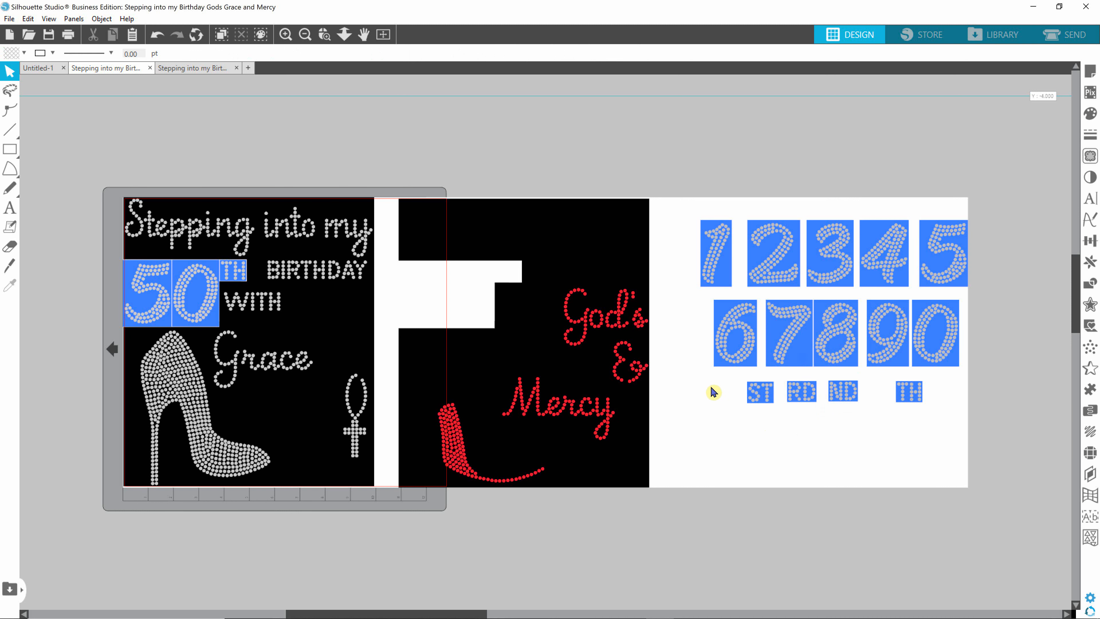
# Set drag selecting in the tool preferences to "Select shapes enclosed by drag box", apply the change and close the preferences
pyautogui.click(28, 19)
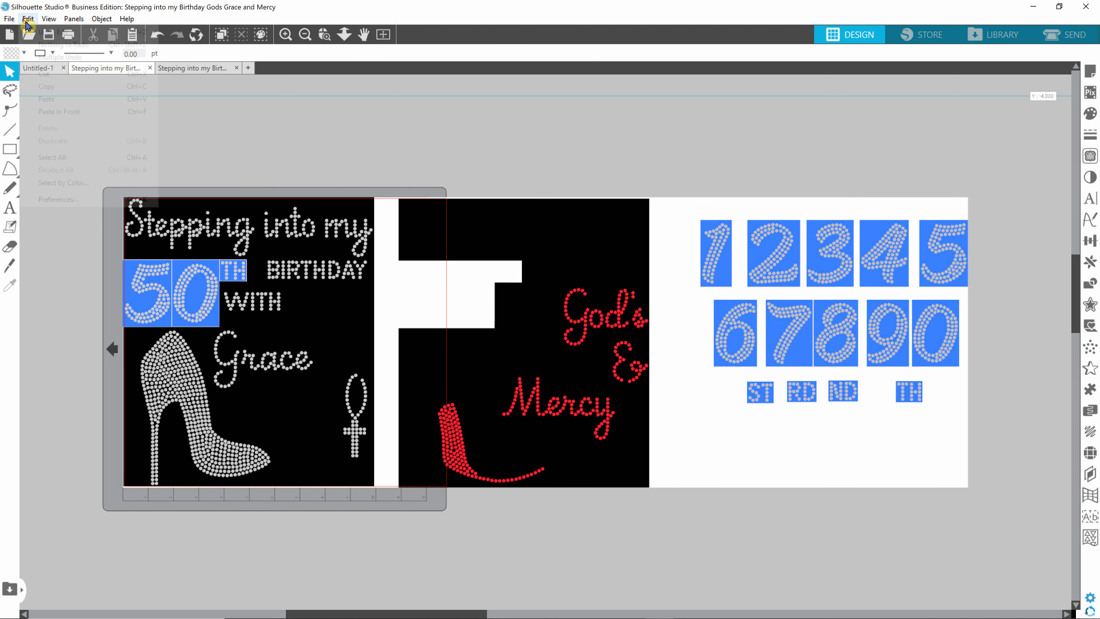
pyautogui.click(58, 200)
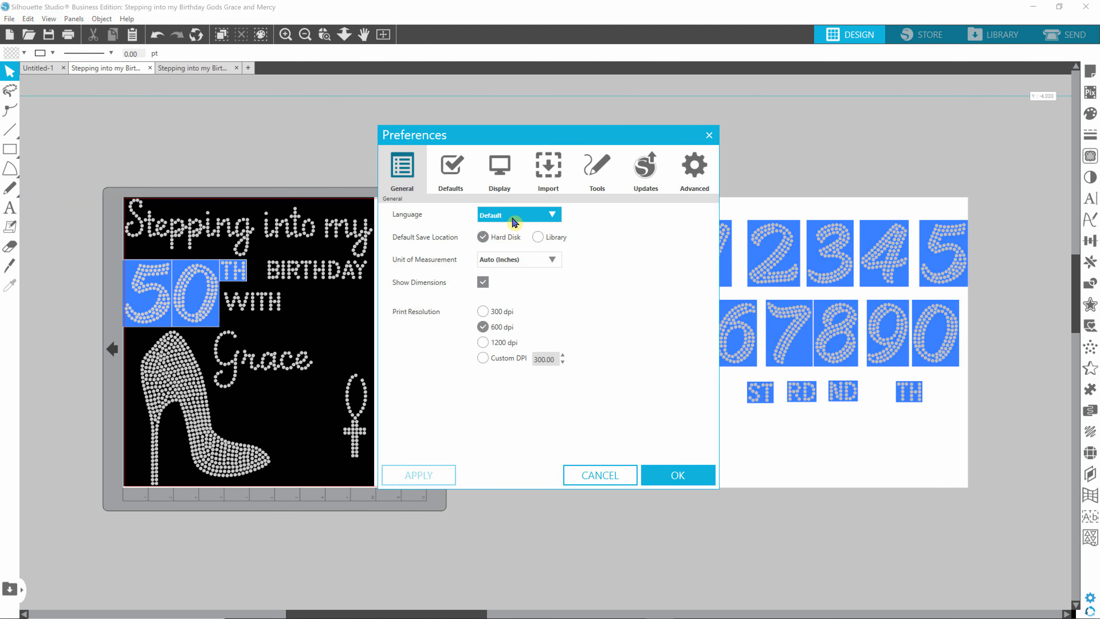
pyautogui.click(600, 175)
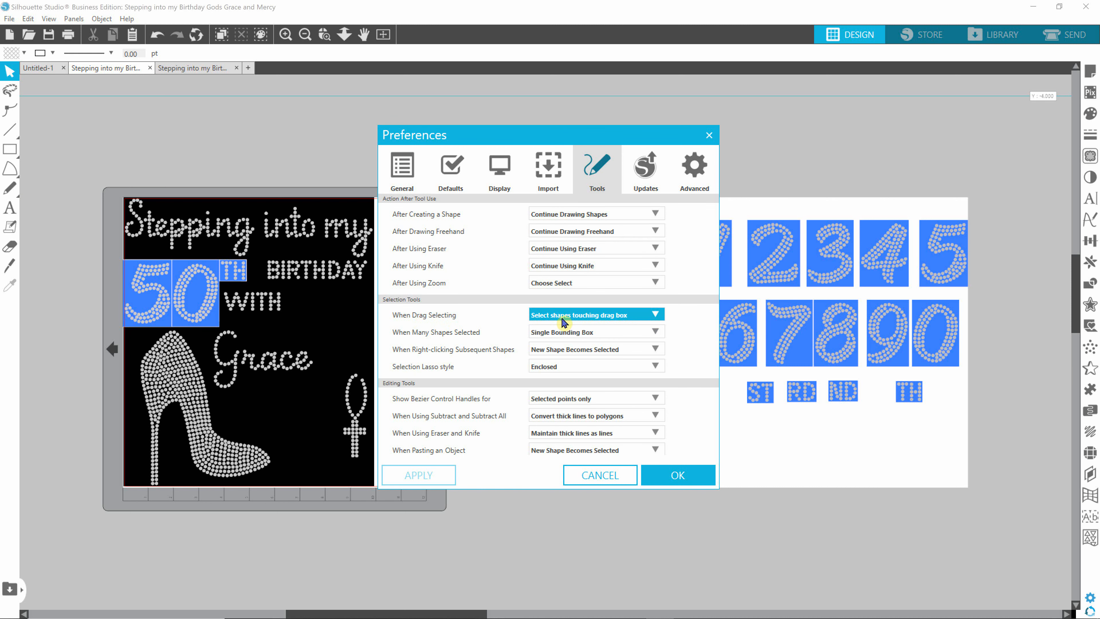
pyautogui.click(657, 316)
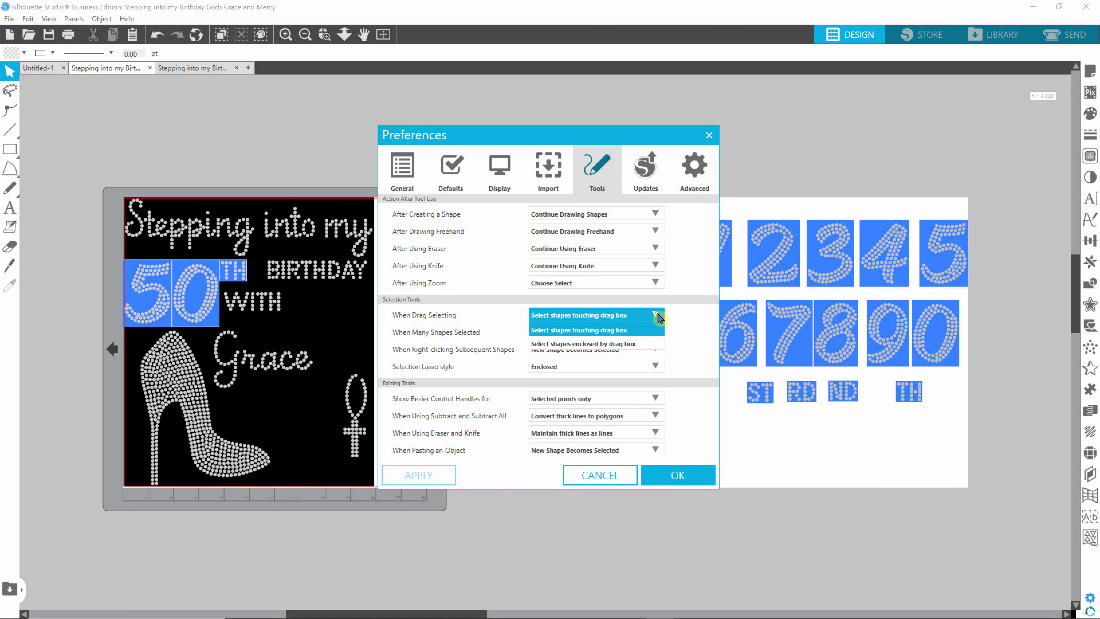
pyautogui.click(568, 345)
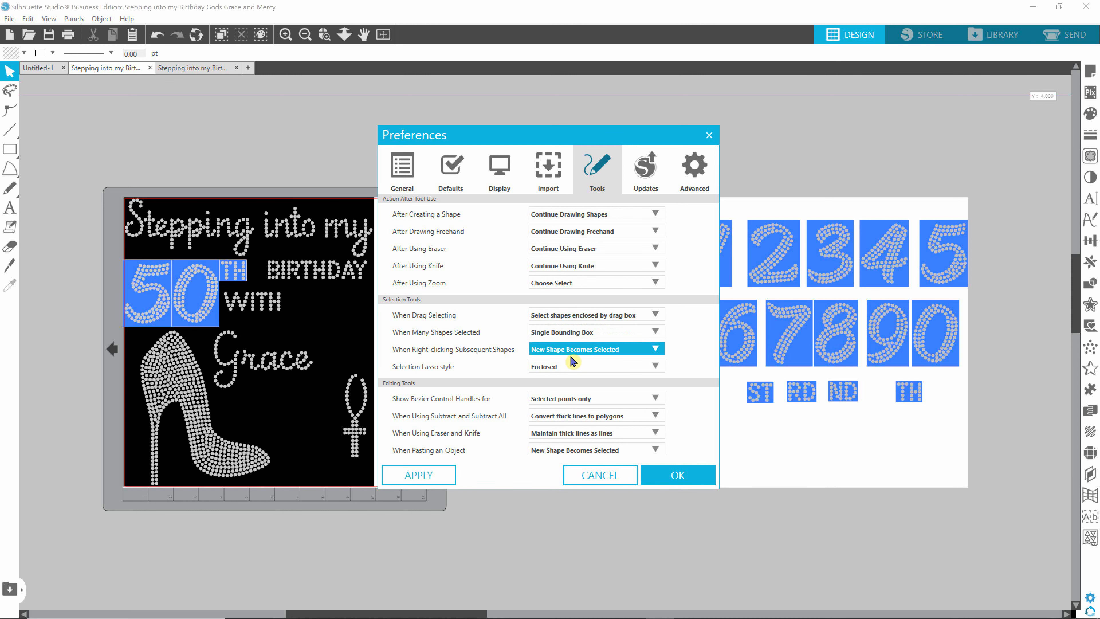
pyautogui.click(414, 476)
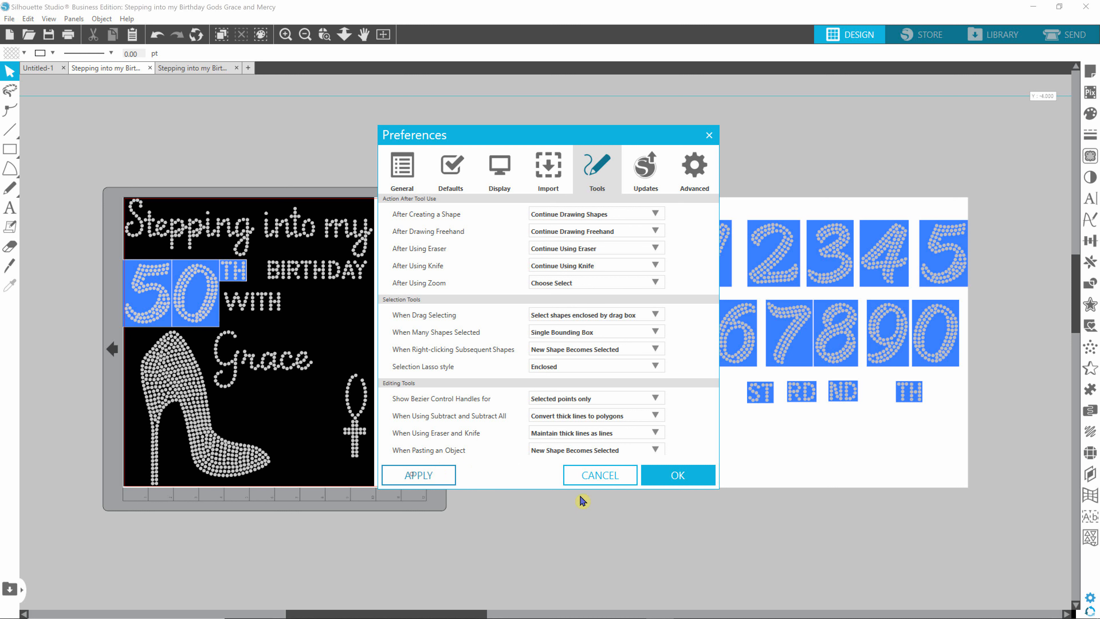
pyautogui.click(678, 477)
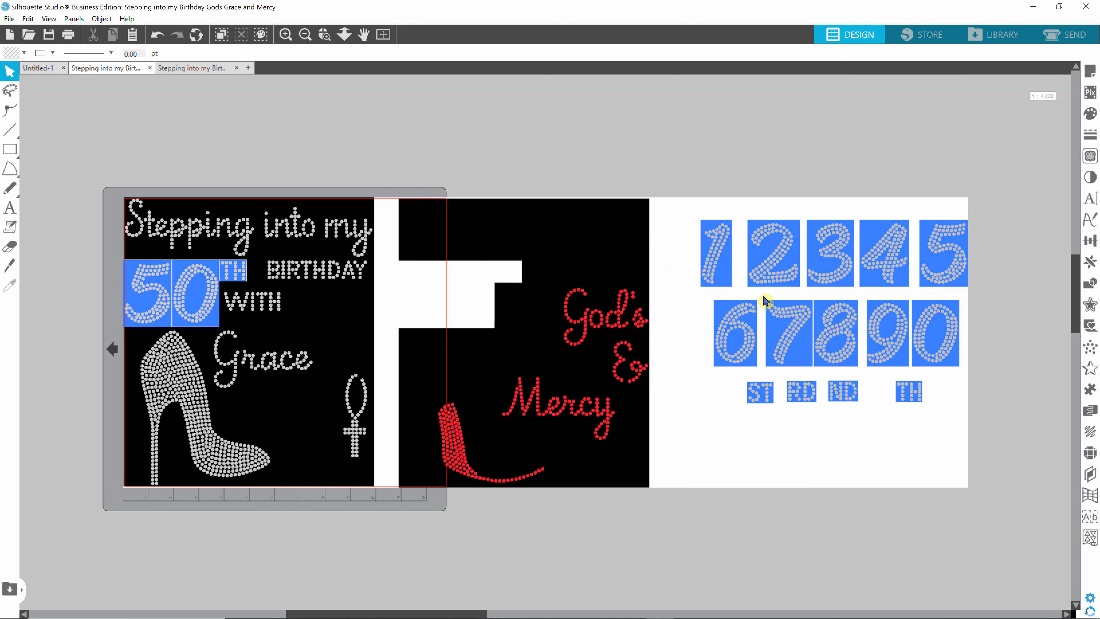
# Select the whole number 7 tile with an enclosing selection box and move it below the number 6 tile
pyautogui.moveTo(762, 296); pyautogui.dragTo(814, 364)
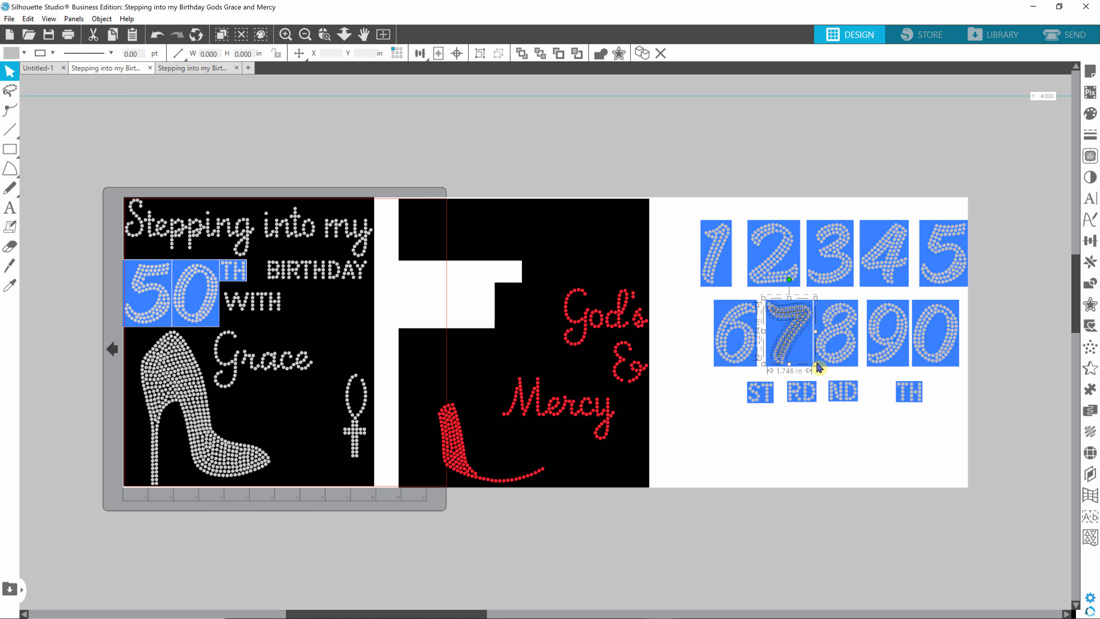
pyautogui.moveTo(817, 366); pyautogui.dragTo(817, 370)
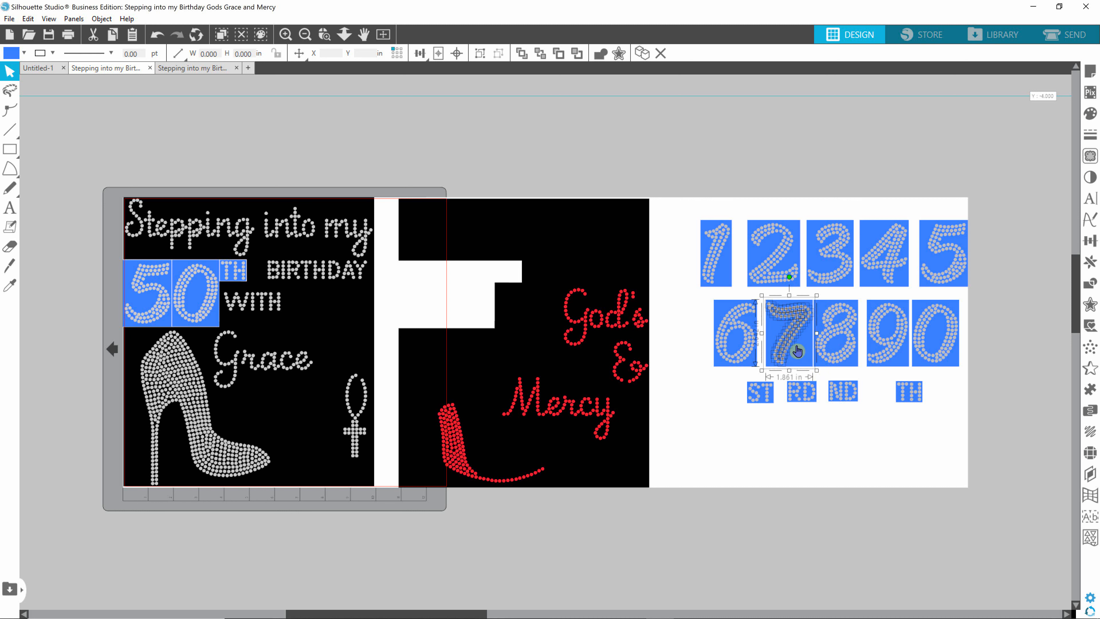
pyautogui.moveTo(791, 331); pyautogui.dragTo(706, 435)
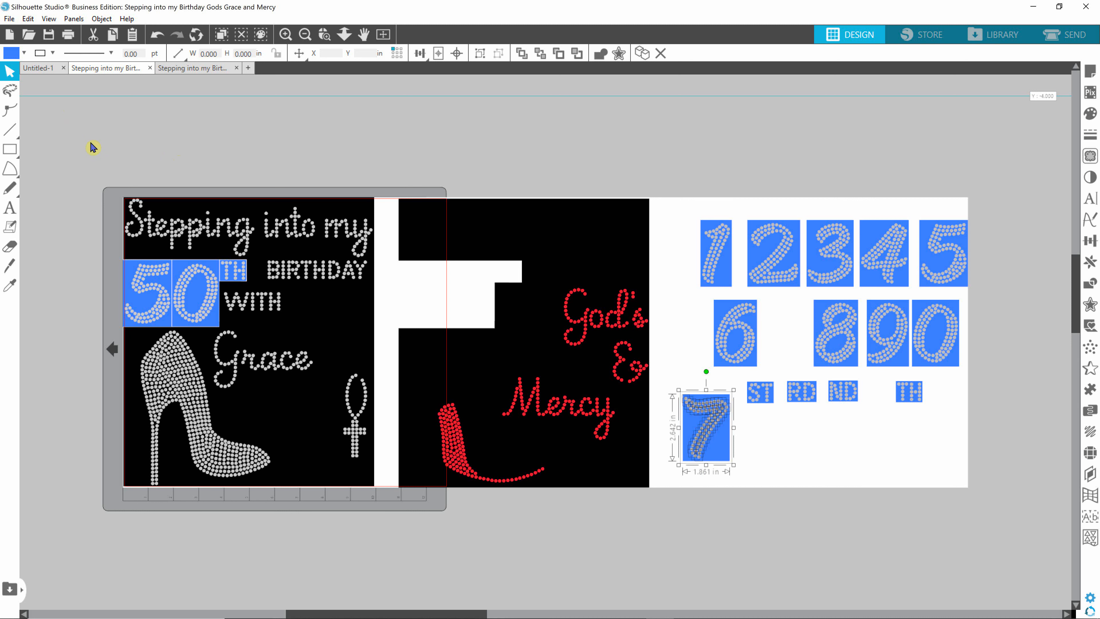
# Switch many-shape selections to Multiple Bounding Boxes in the tool preferences, apply it and try it by box-selecting the number 1 tile
pyautogui.click(26, 54)
pyautogui.click(26, 22)
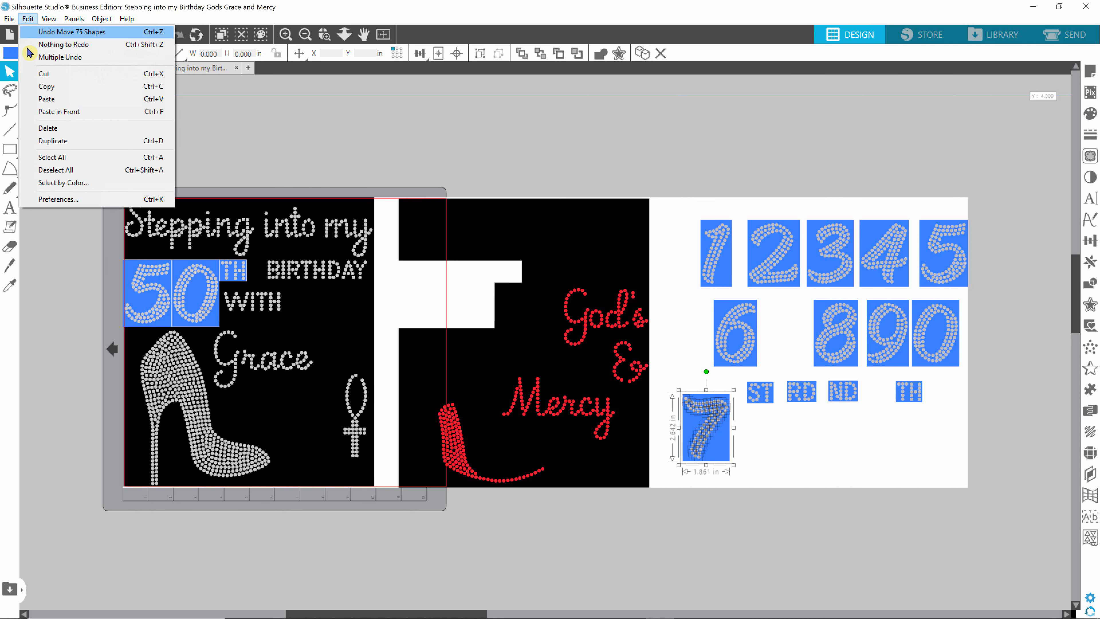
pyautogui.click(61, 200)
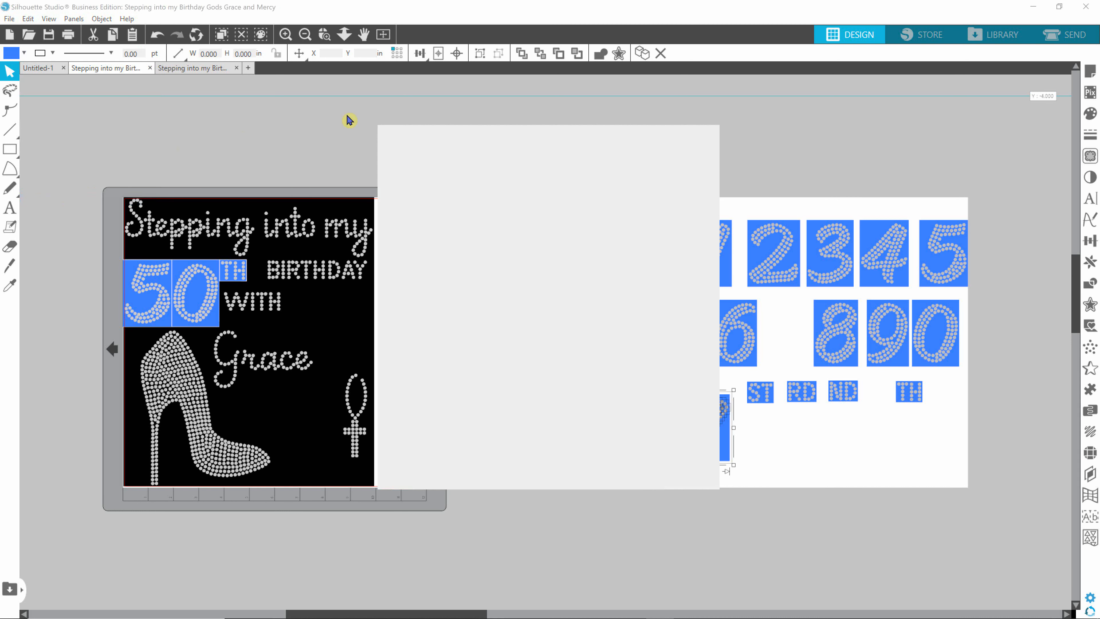
pyautogui.click(597, 171)
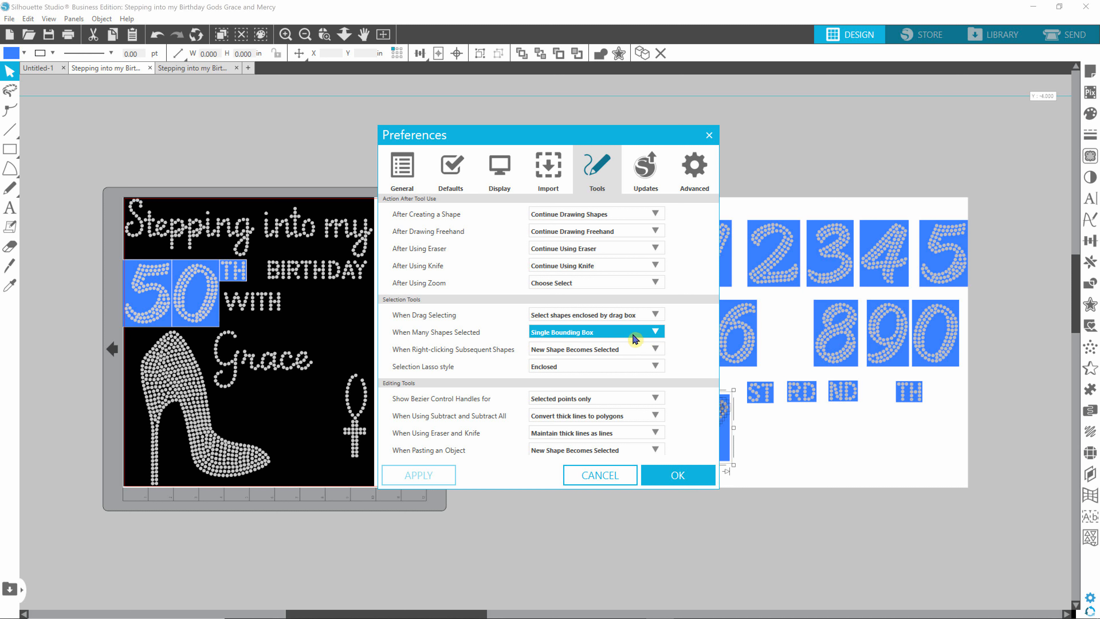
pyautogui.click(659, 331)
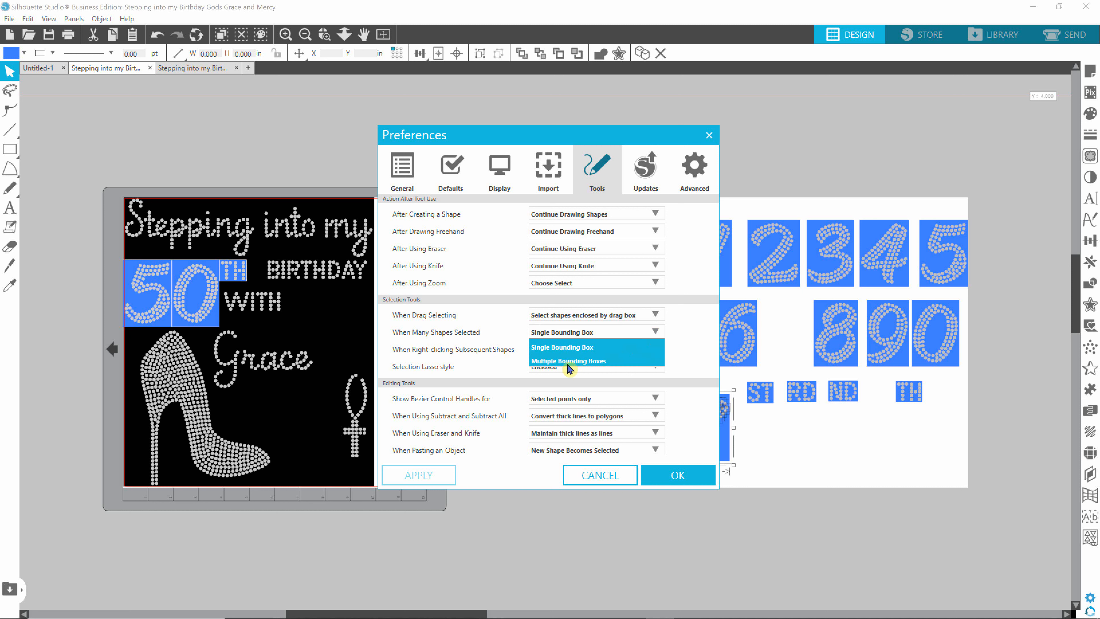
pyautogui.click(568, 362)
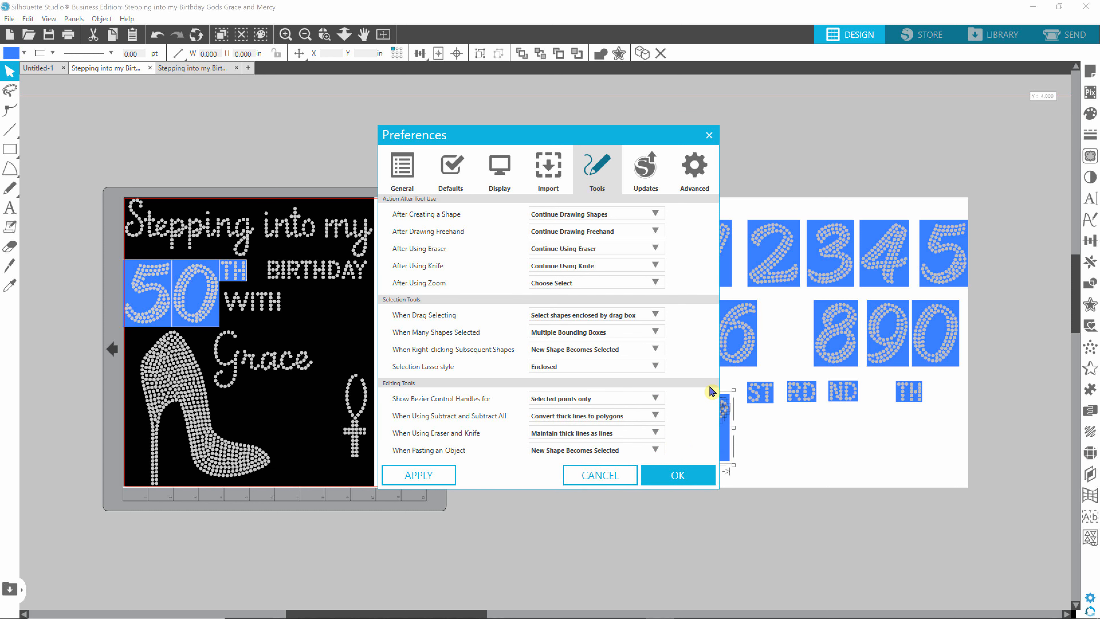
pyautogui.moveTo(629, 143); pyautogui.dragTo(450, 160)
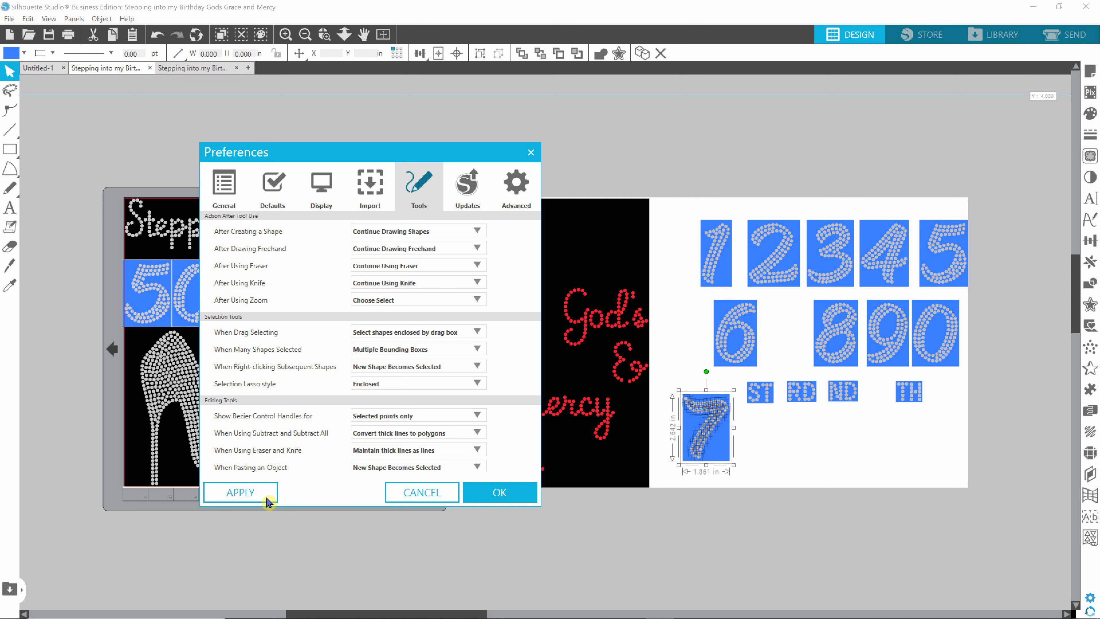
pyautogui.click(243, 493)
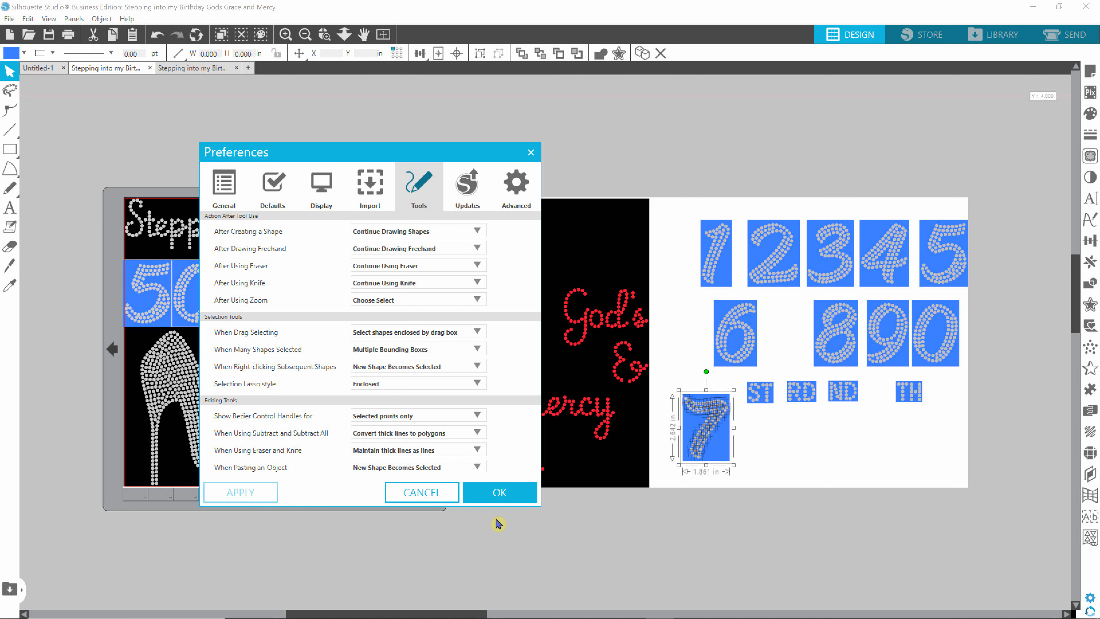
pyautogui.click(500, 493)
pyautogui.click(484, 495)
pyautogui.click(677, 248)
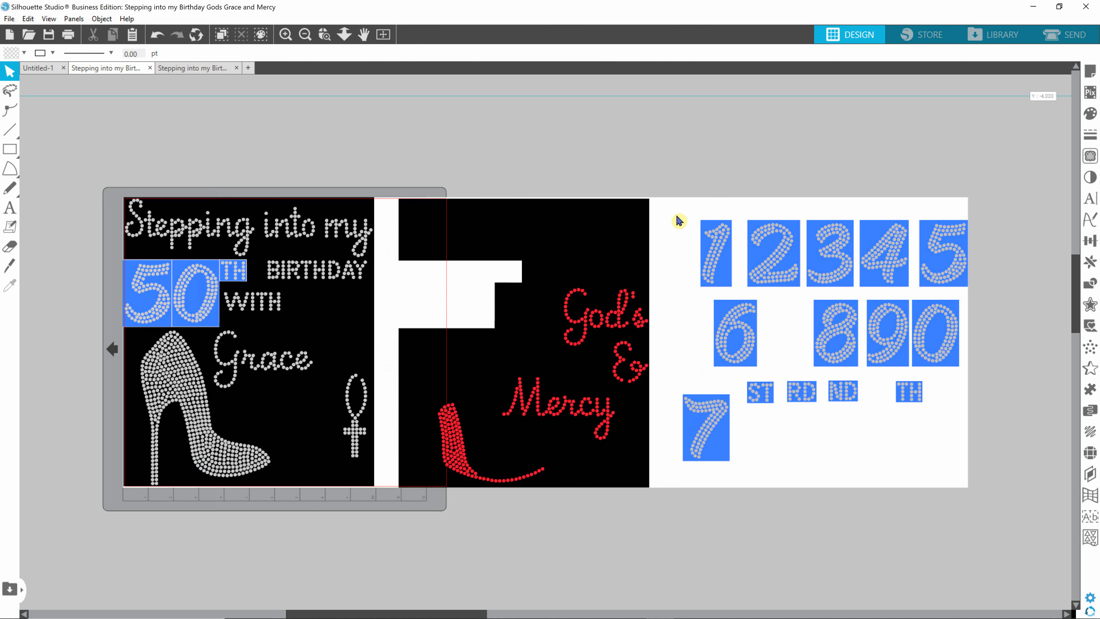
pyautogui.moveTo(681, 207); pyautogui.dragTo(738, 291)
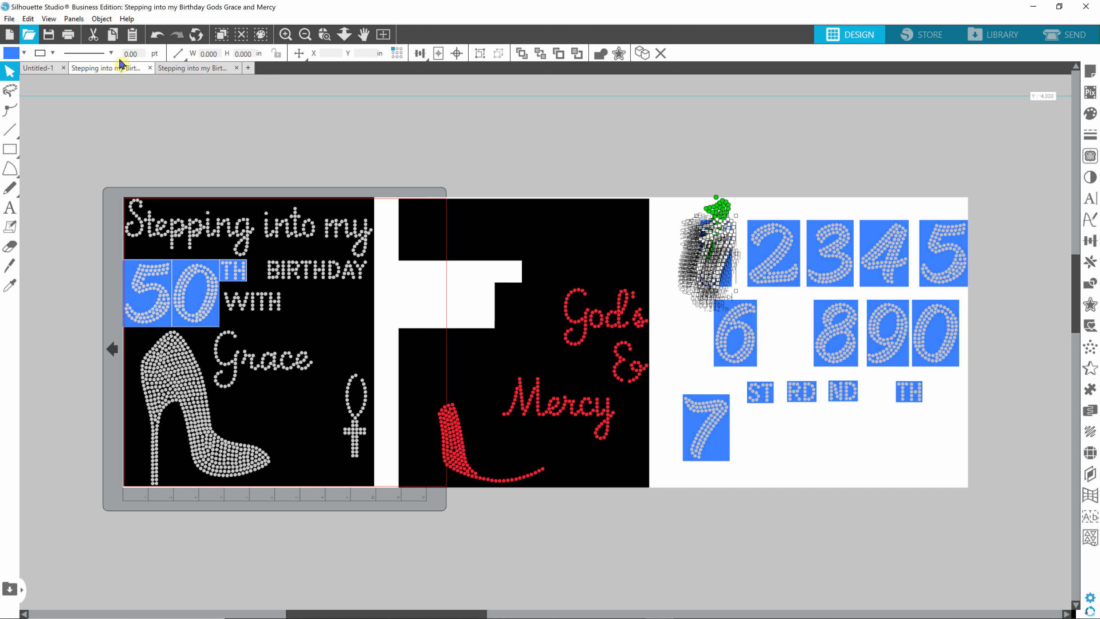
# Restore Single Bounding Box for many selected shapes in the tool preferences and apply the change
pyautogui.click(28, 18)
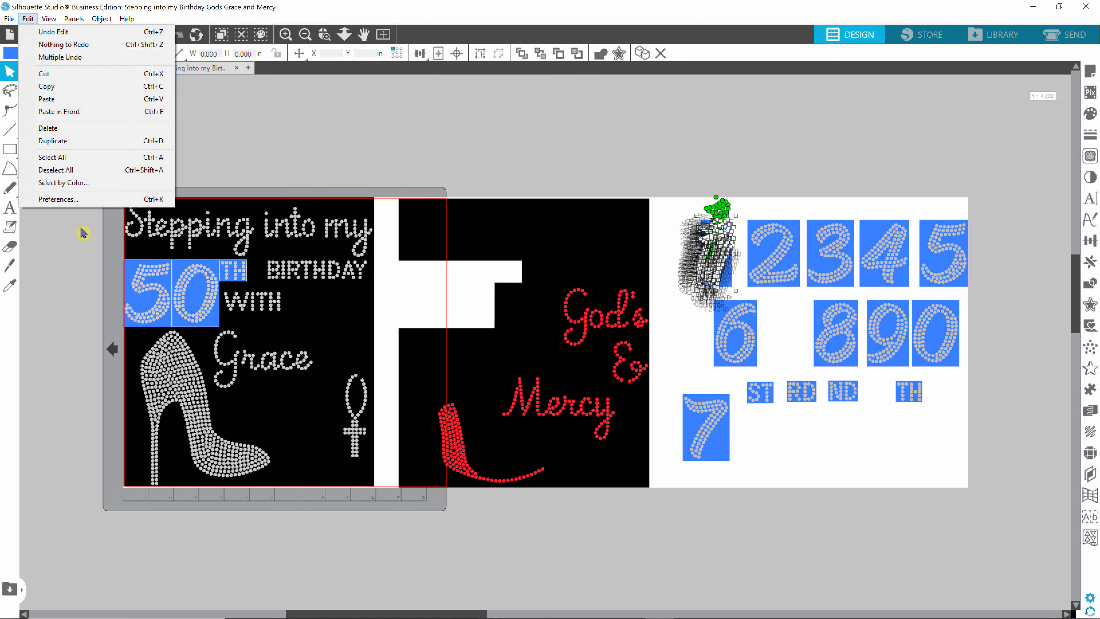
pyautogui.click(73, 199)
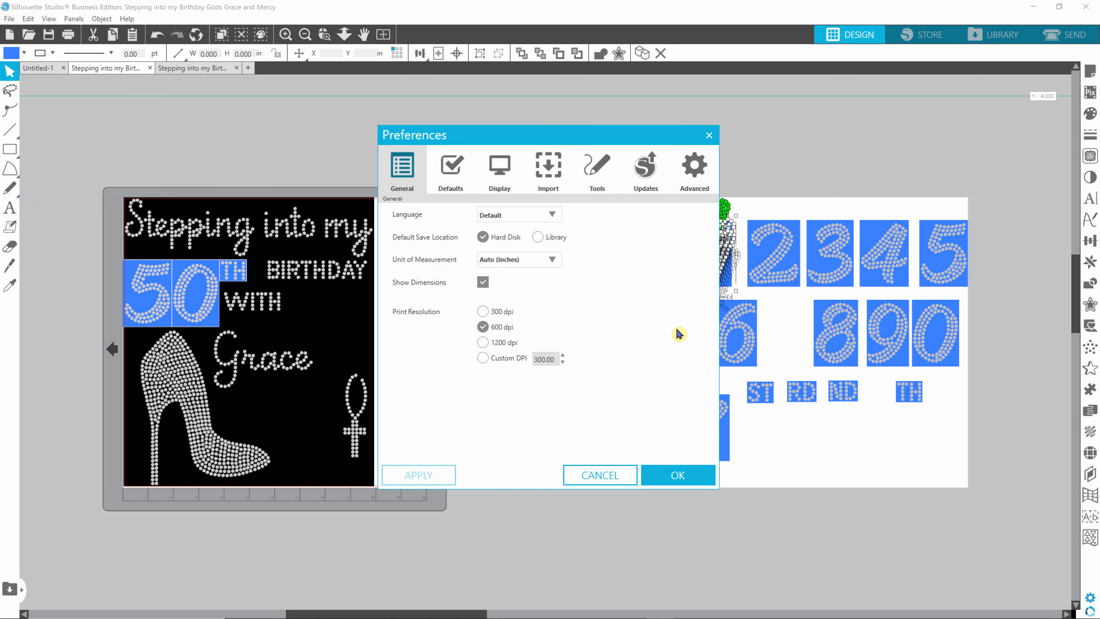
pyautogui.click(598, 186)
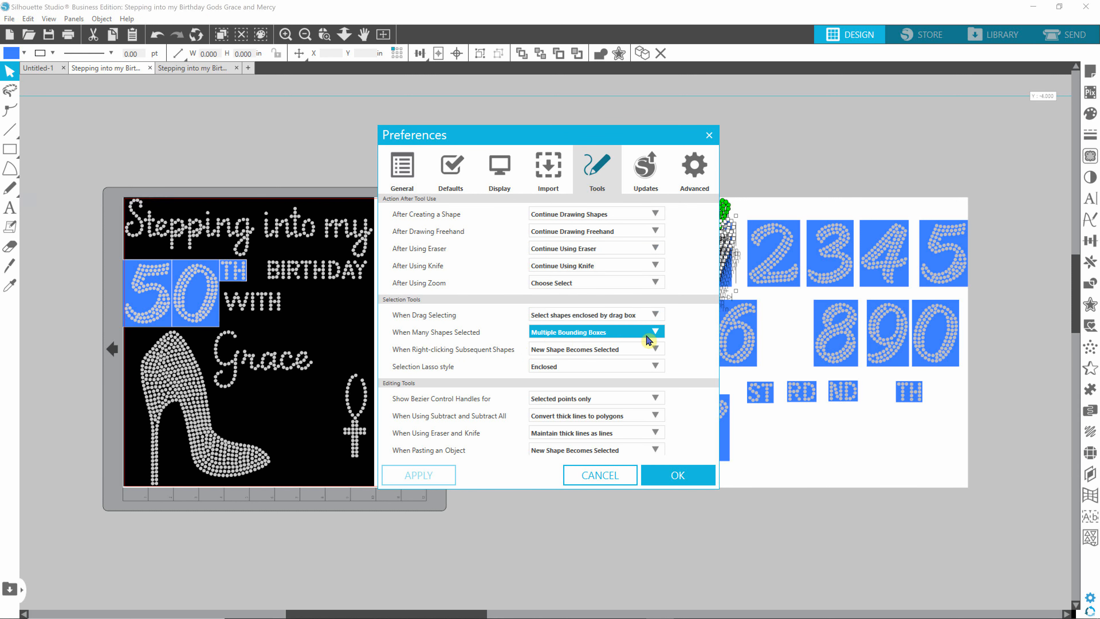
pyautogui.click(657, 332)
pyautogui.click(582, 349)
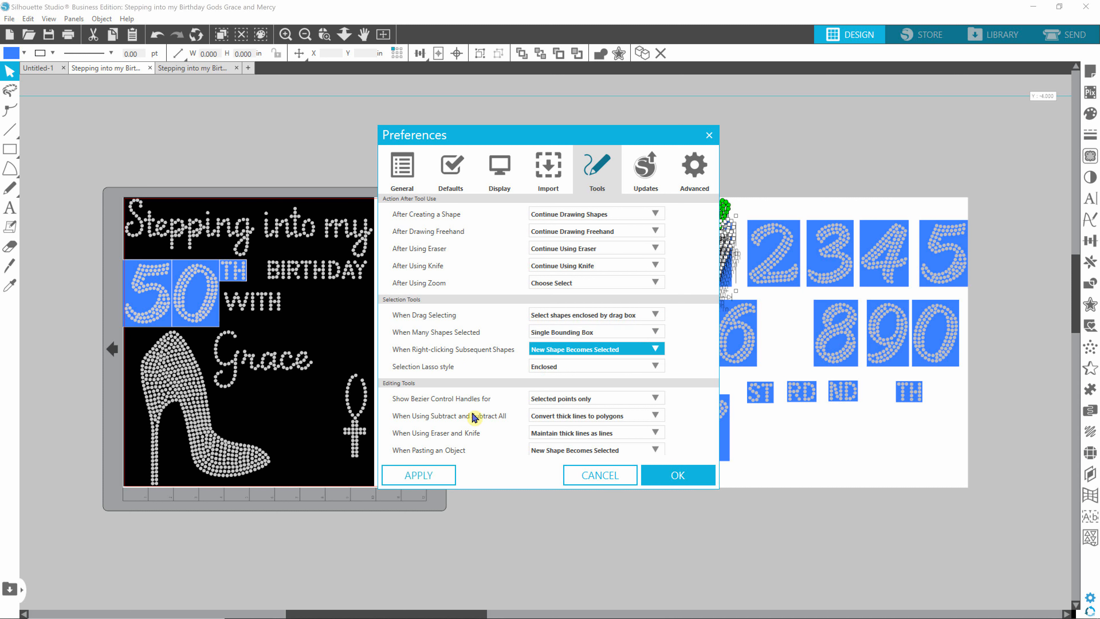
pyautogui.click(411, 476)
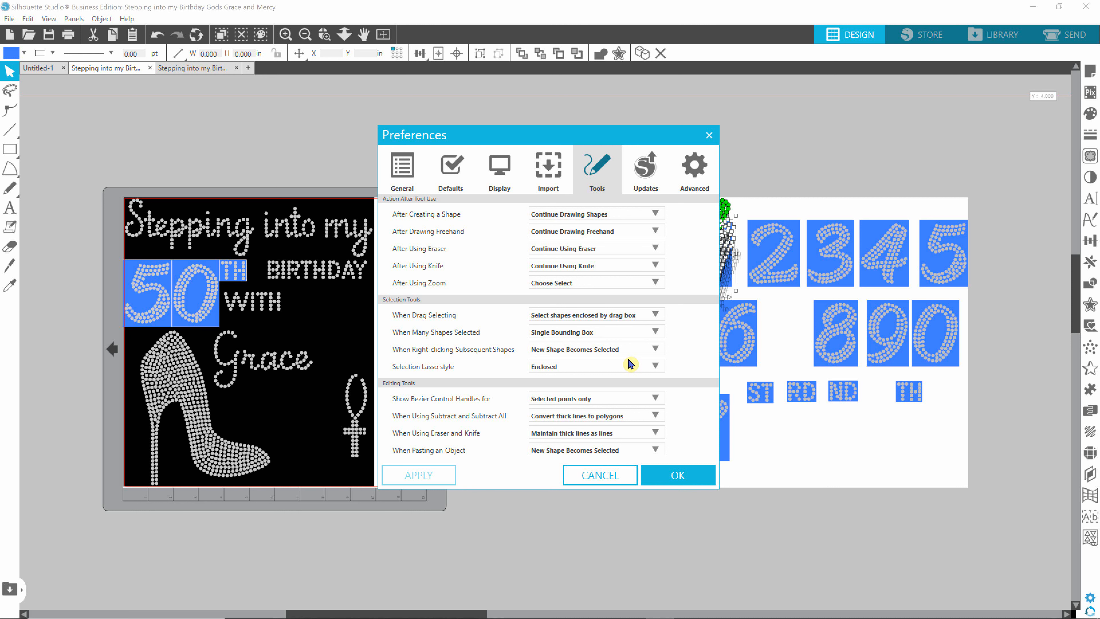
# Set the right-clicking behaviour for subsequent shapes to "Original Shape Remains Selected", apply the change and close the preferences
pyautogui.click(657, 350)
pyautogui.click(657, 350)
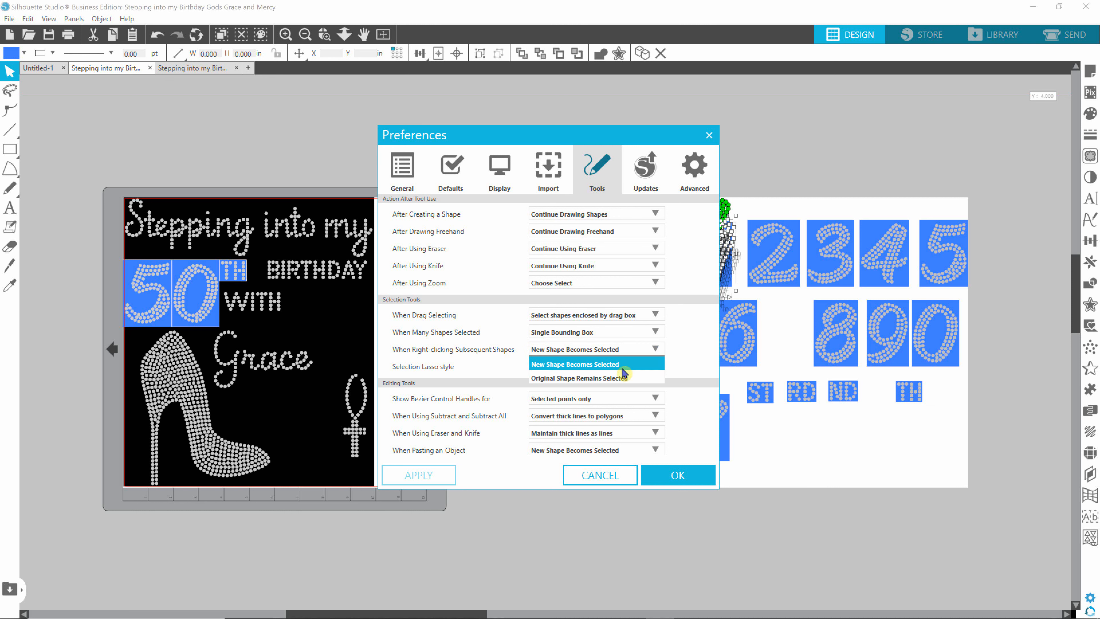
pyautogui.click(599, 378)
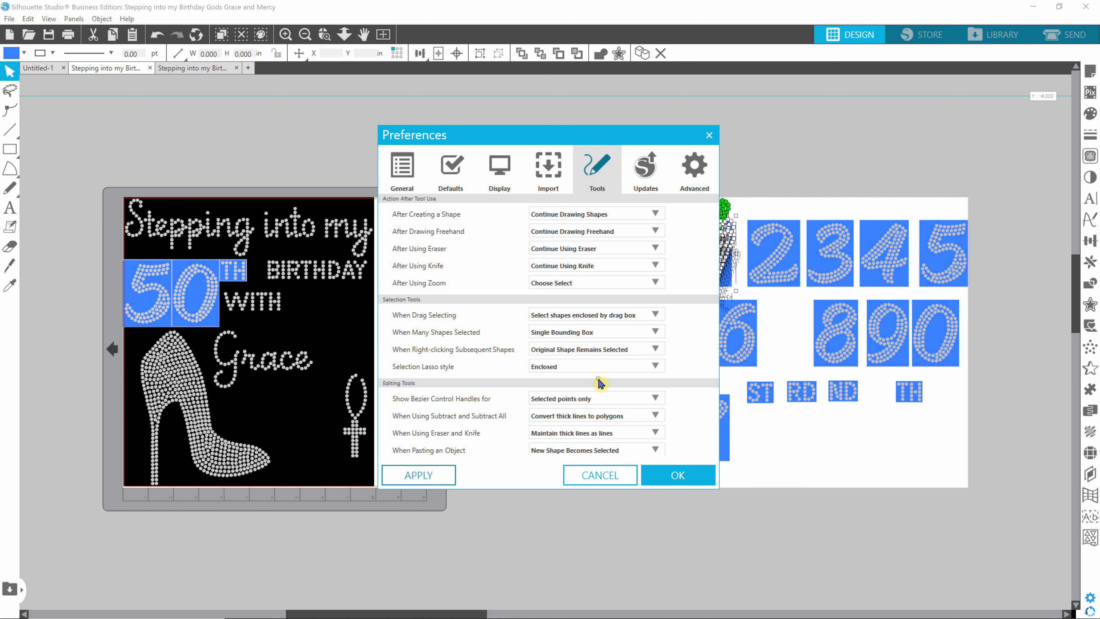
pyautogui.click(428, 478)
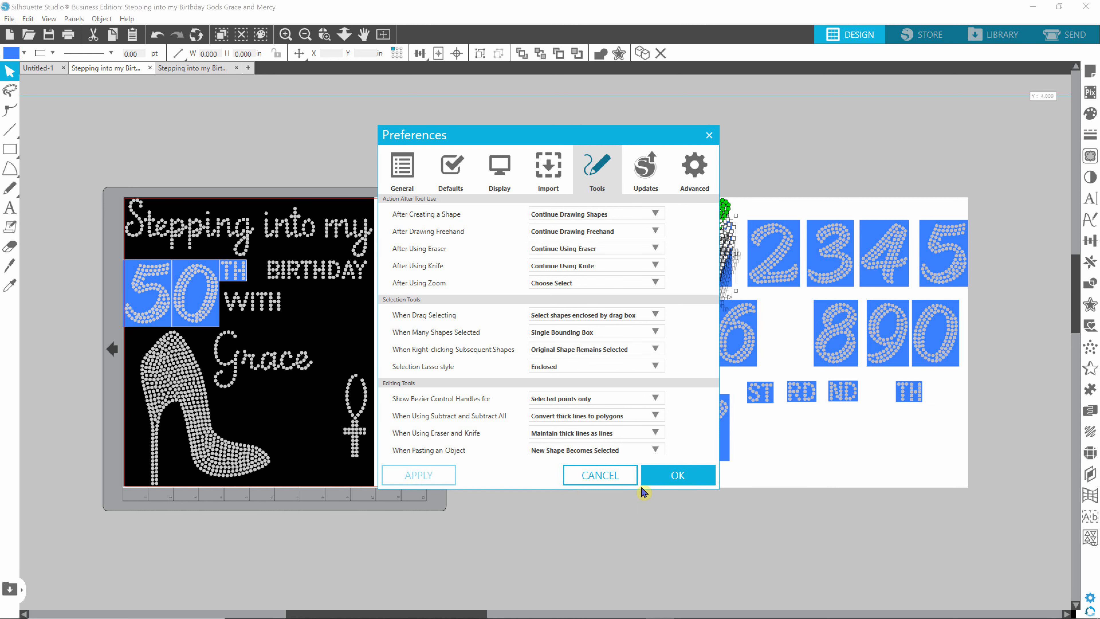
pyautogui.click(670, 482)
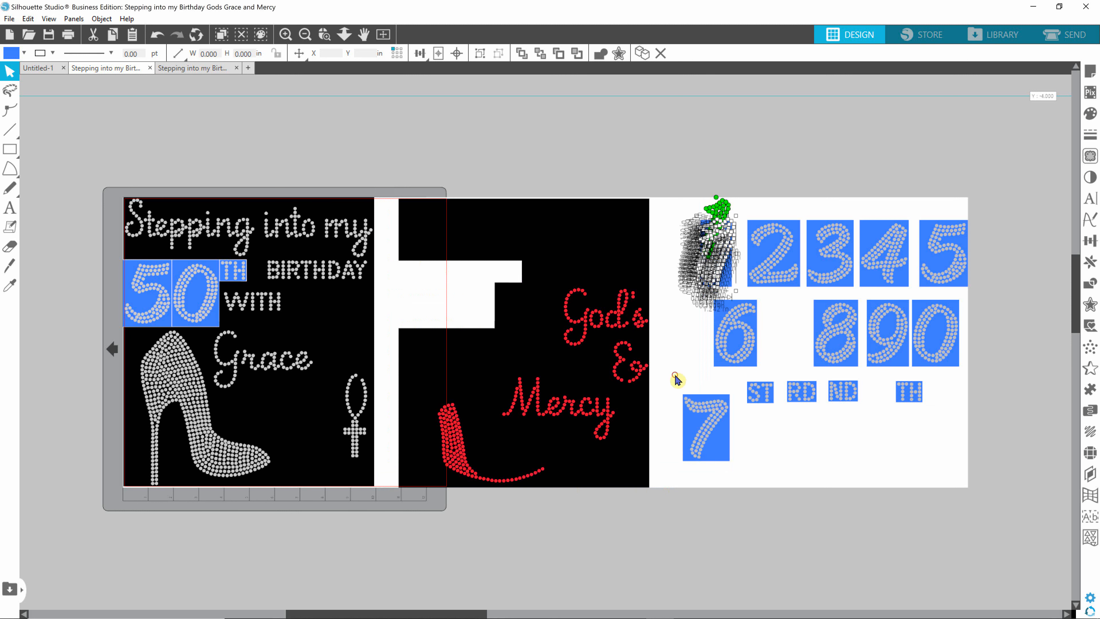
# Compare the context menu of the box-selected number 7 tile with that of its blue background when nothing is selected
pyautogui.click(673, 388)
pyautogui.moveTo(670, 384); pyautogui.dragTo(733, 462)
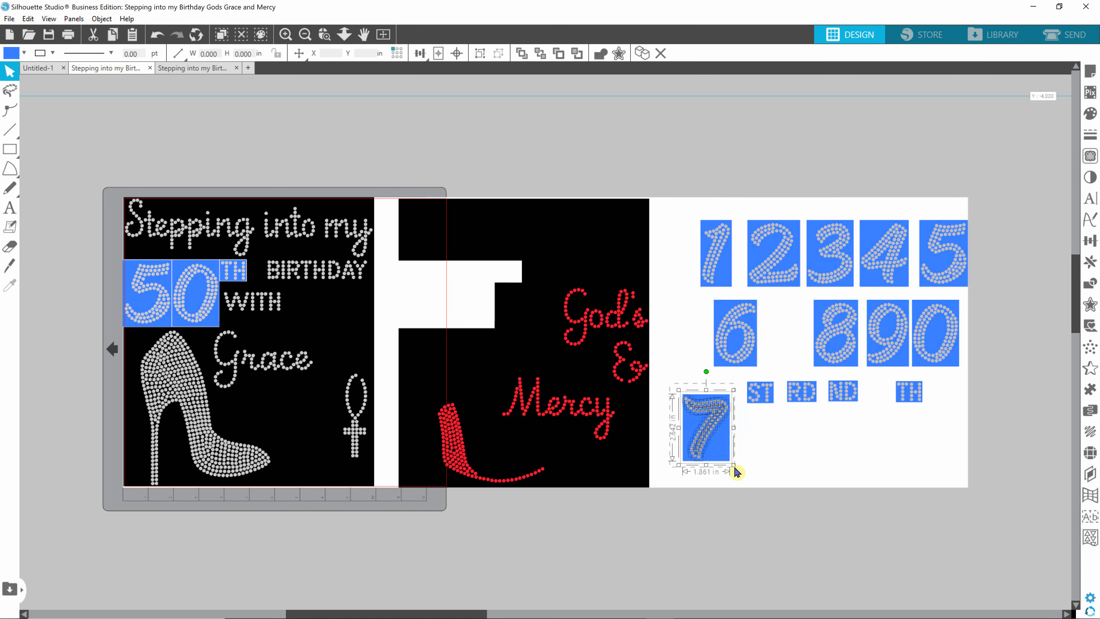
pyautogui.rightClick(727, 455)
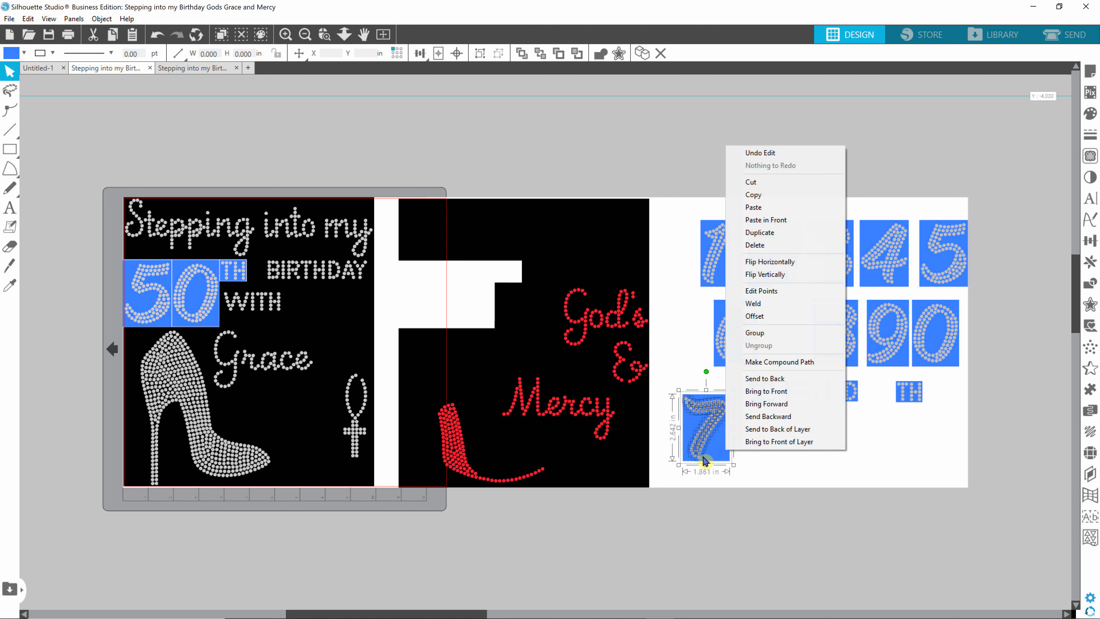
pyautogui.click(661, 369)
pyautogui.rightClick(720, 451)
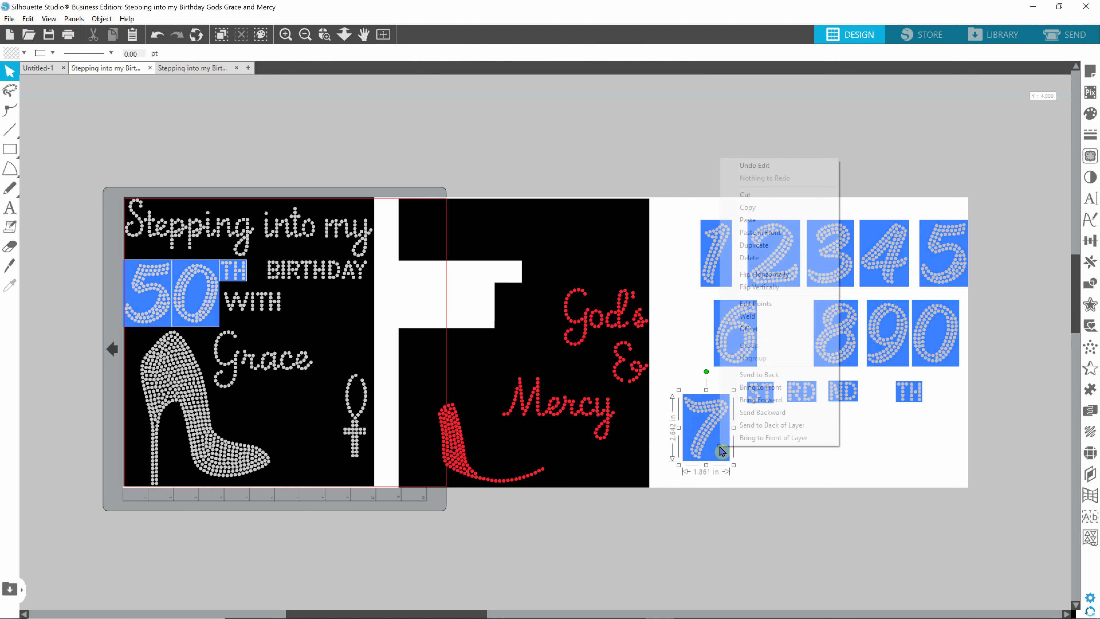
pyautogui.click(782, 469)
pyautogui.rightClick(721, 453)
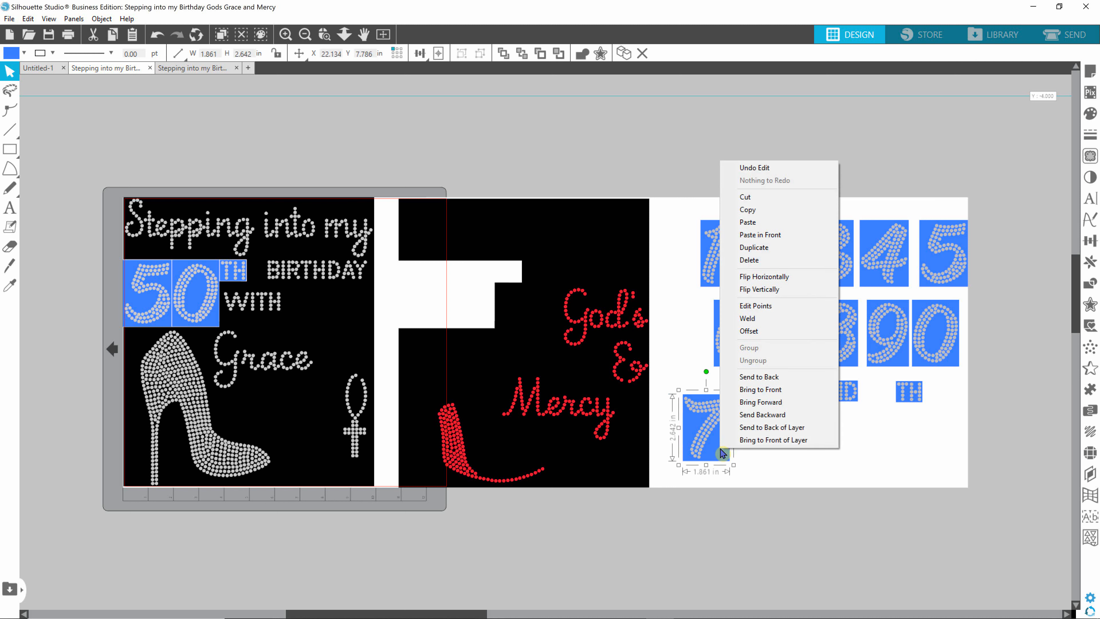
pyautogui.click(673, 368)
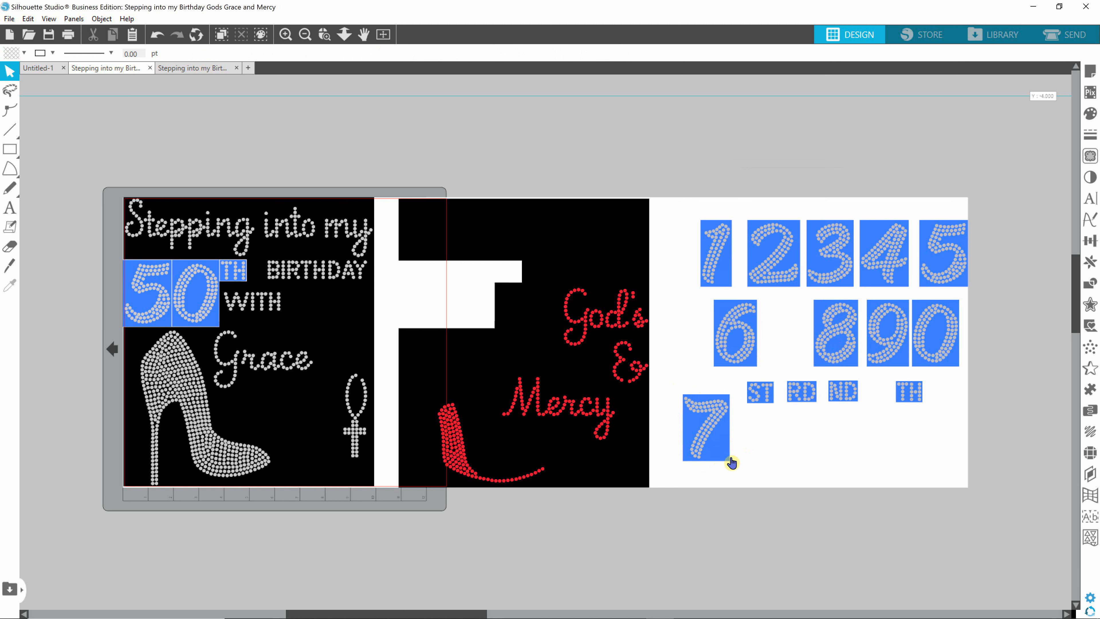
# Select a single rhinestone in the number 7 and bring up the context menu on the tile's blue background to test subsequent-shape selection
pyautogui.click(711, 429)
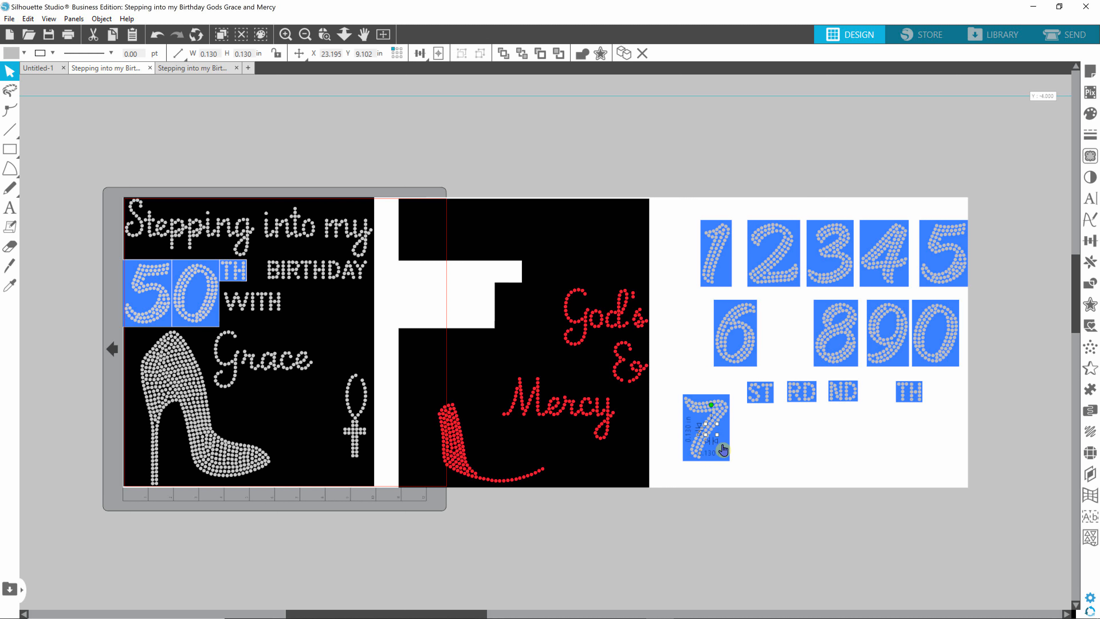
pyautogui.rightClick(722, 404)
pyautogui.click(760, 461)
pyautogui.rightClick(715, 450)
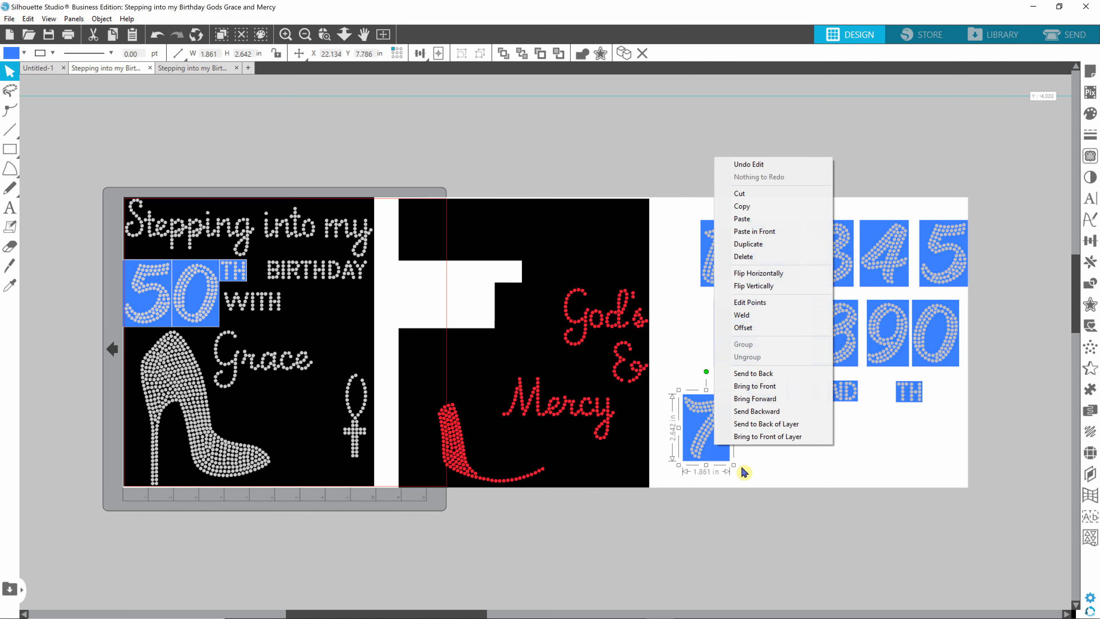
pyautogui.click(773, 453)
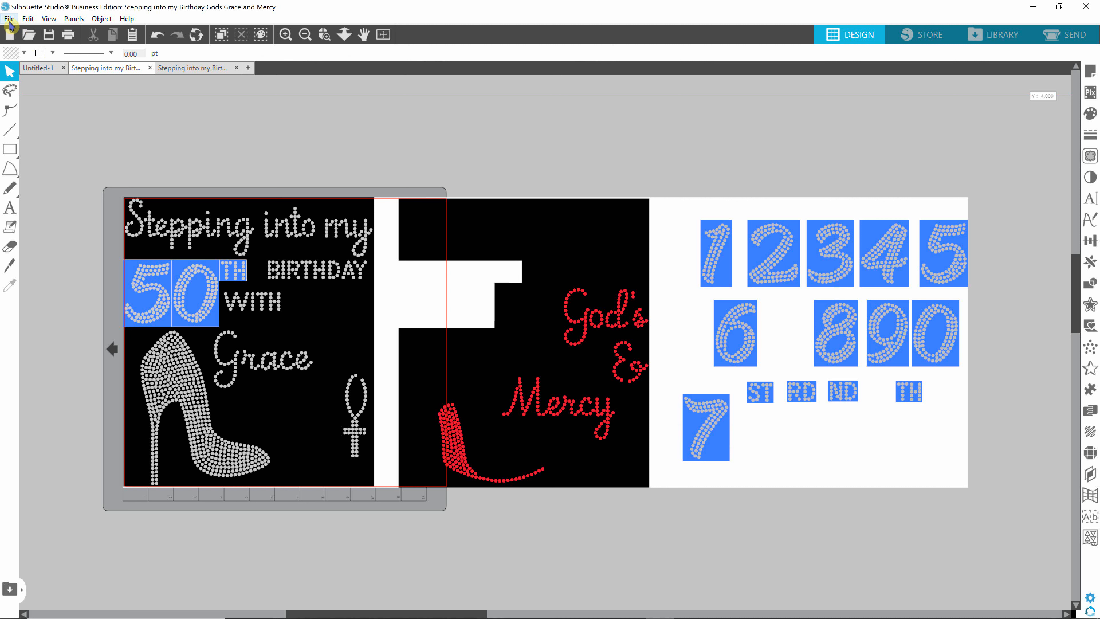
# Set the right-clicking behaviour for subsequent shapes to "New Shape Becomes Selected" in the tool preferences
pyautogui.click(28, 19)
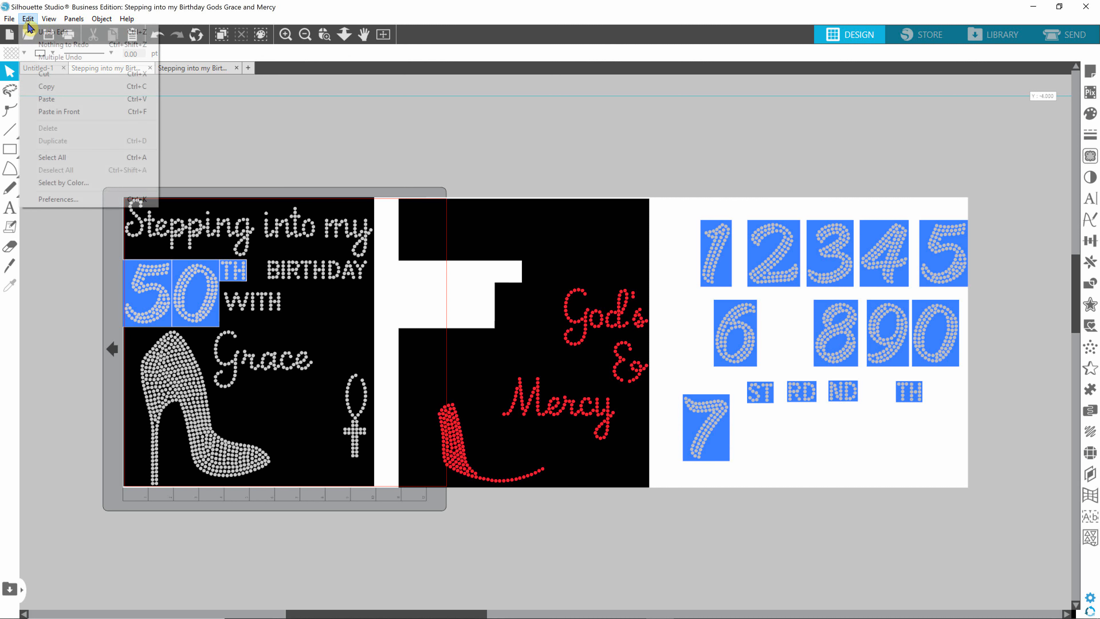
pyautogui.click(67, 200)
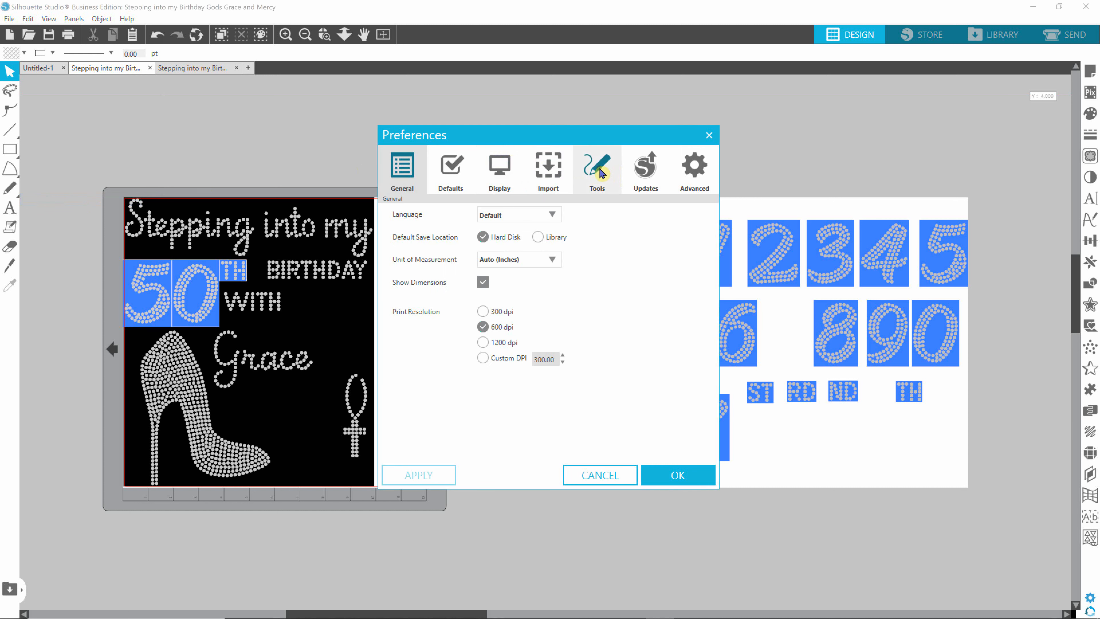
pyautogui.click(600, 173)
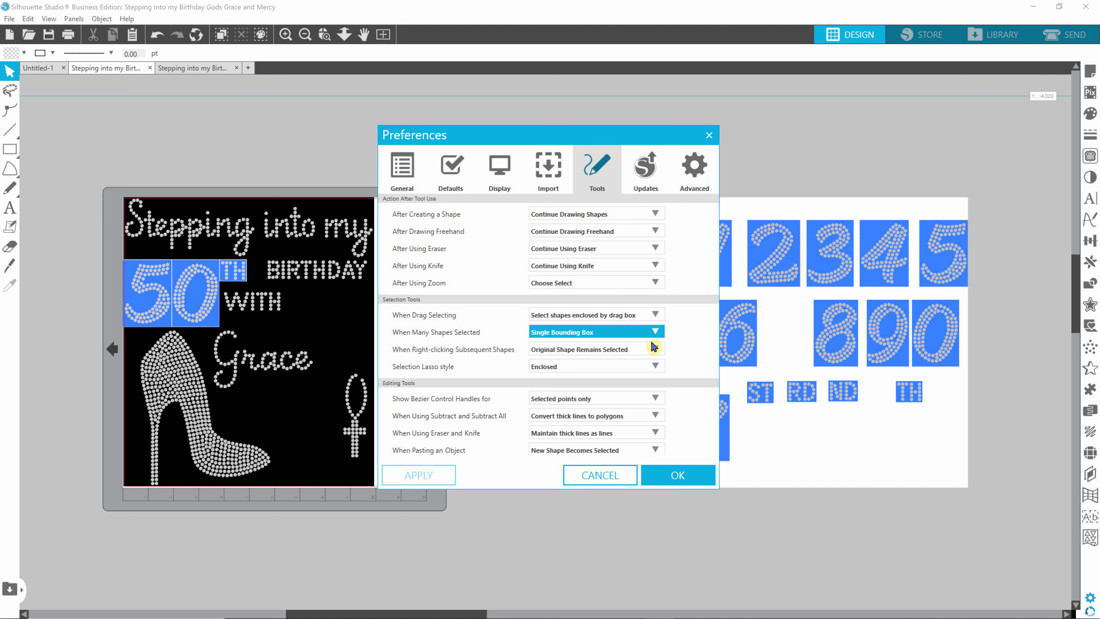
pyautogui.click(656, 351)
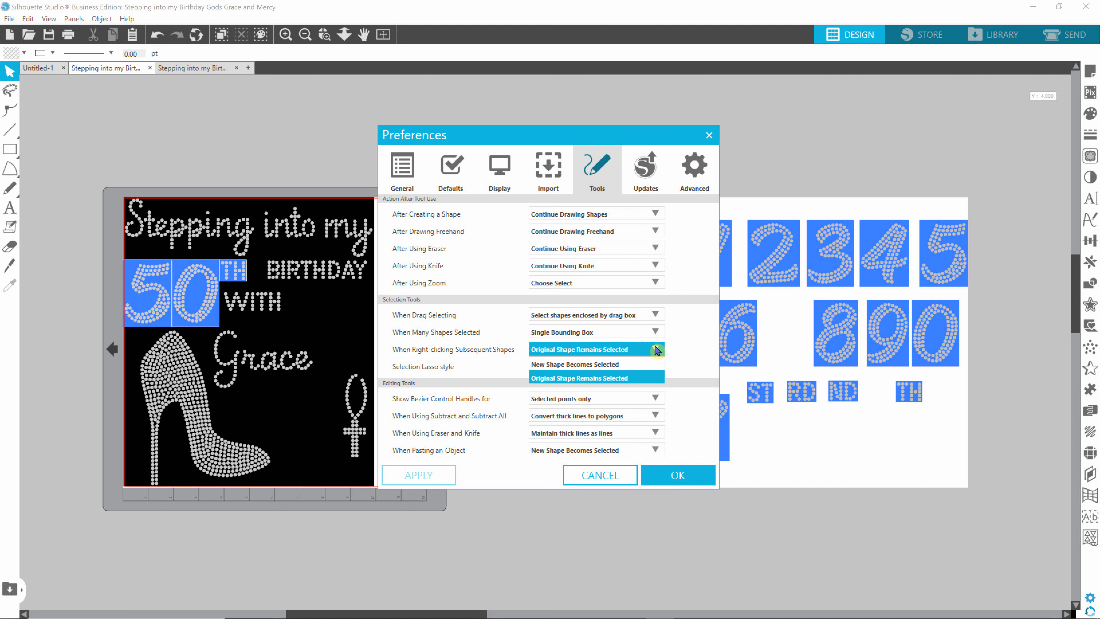
pyautogui.click(578, 370)
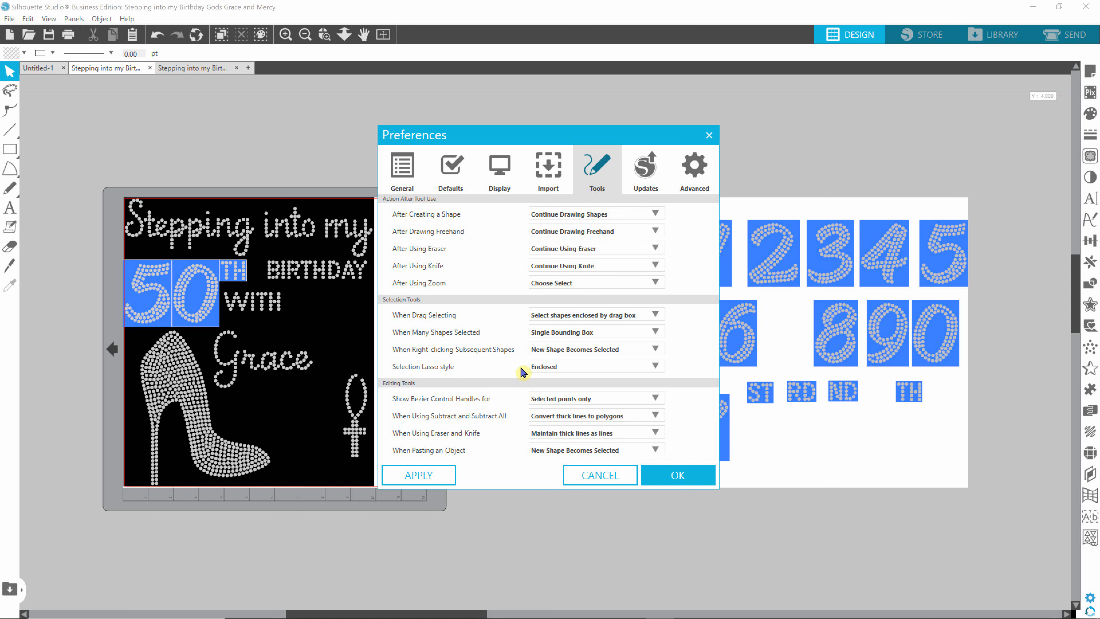
# Set the selection lasso style to Touches, apply it and try it with a lasso selection around the 5 of the 50
pyautogui.click(651, 366)
pyautogui.click(563, 382)
pyautogui.click(427, 477)
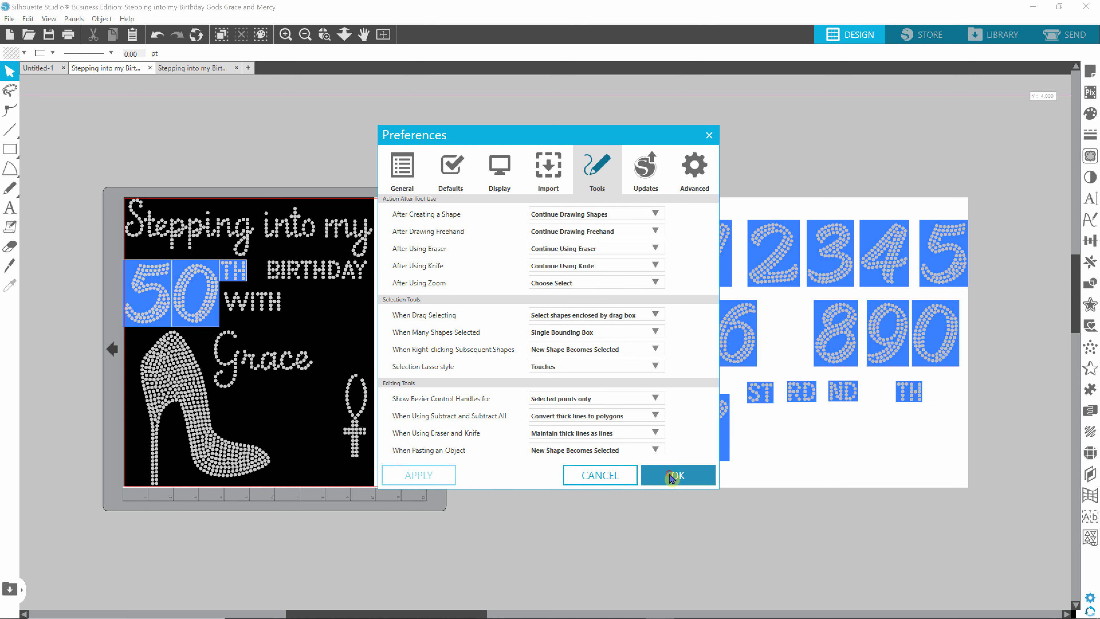
pyautogui.click(659, 471)
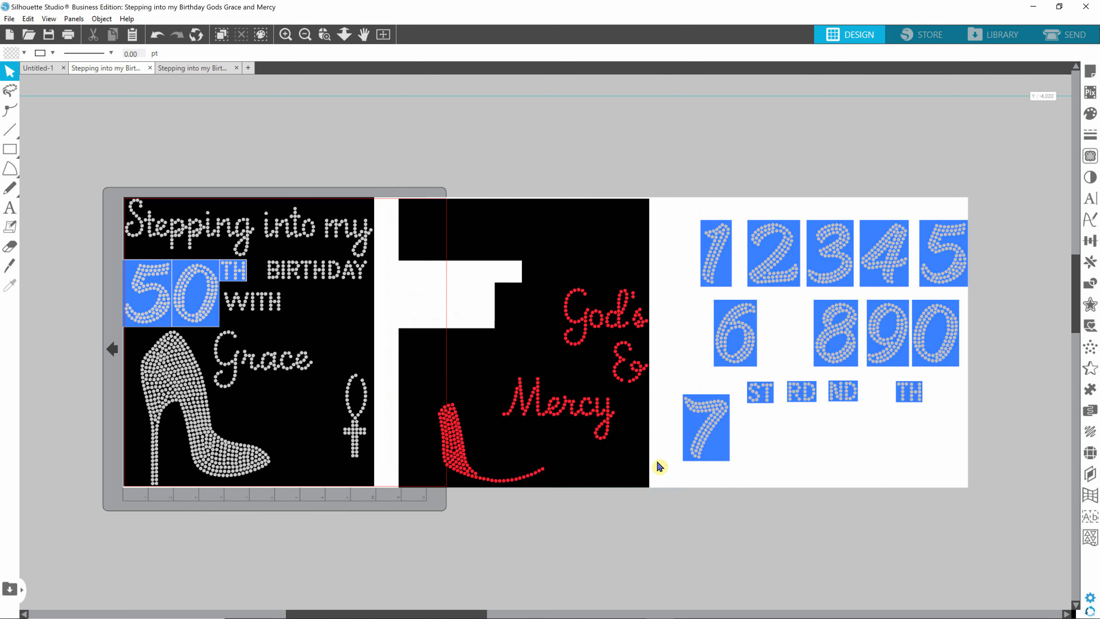
pyautogui.click(10, 91)
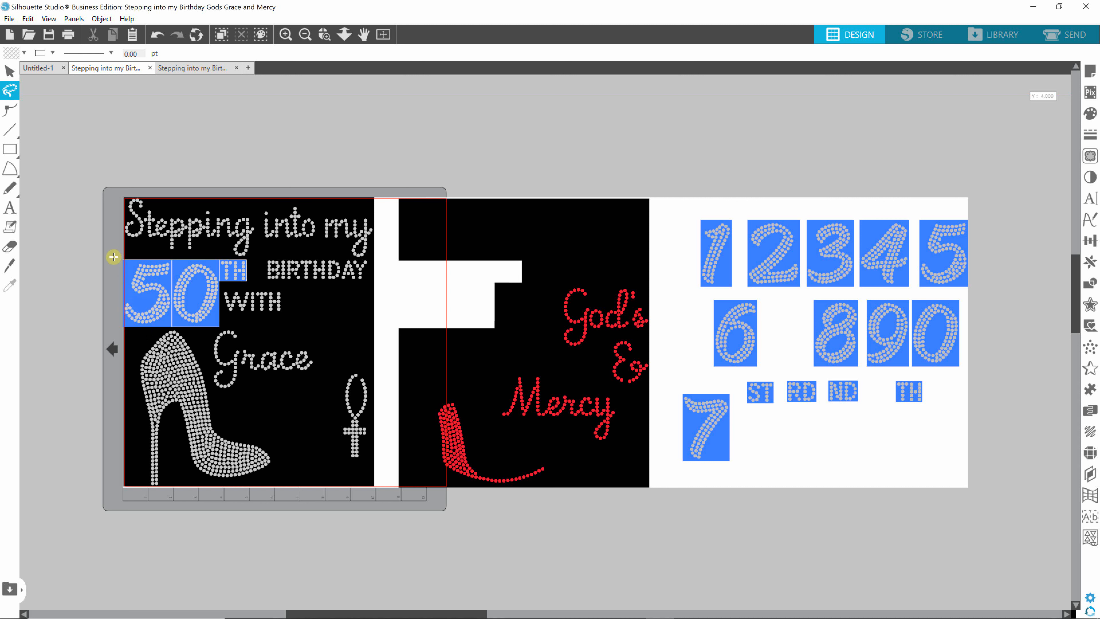
pyautogui.moveTo(115, 255)
pyautogui.mouseDown()
pyautogui.moveTo(122, 325)
pyautogui.moveTo(174, 327)
pyautogui.moveTo(174, 258)
pyautogui.moveTo(114, 256)
pyautogui.mouseUp()
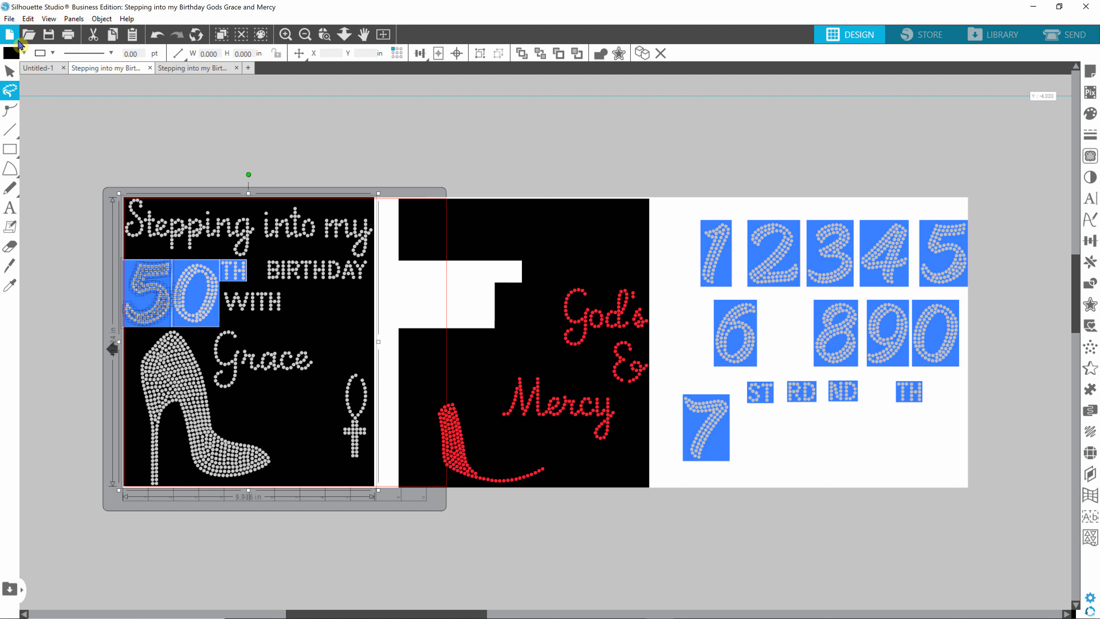
# Restore the selection lasso style to Enclosed in the tool preferences
pyautogui.click(28, 18)
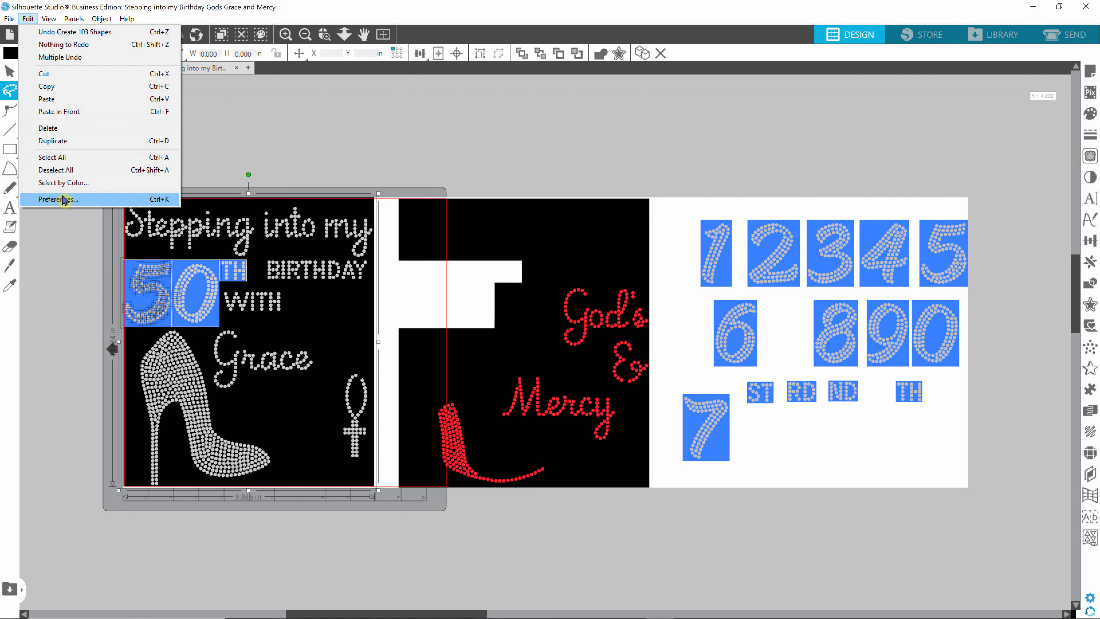
pyautogui.click(95, 199)
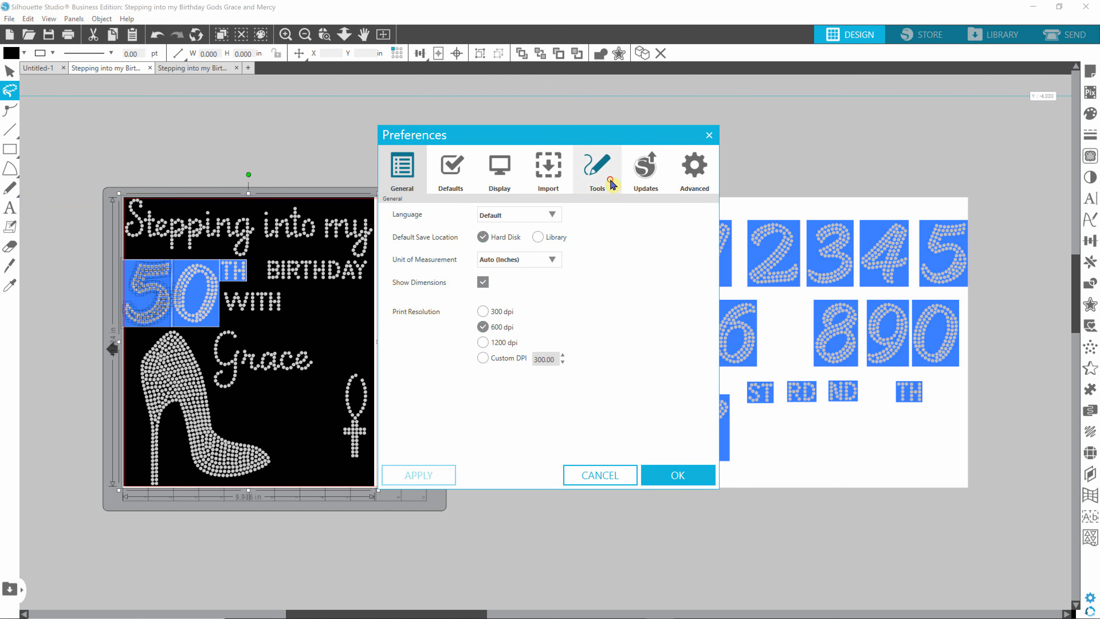
pyautogui.click(609, 184)
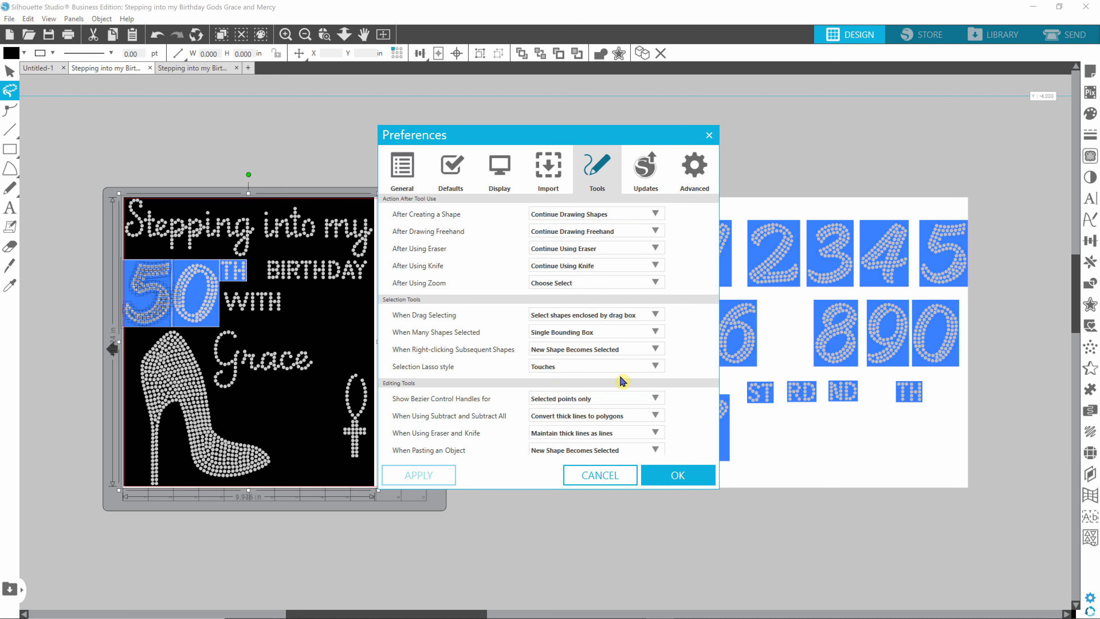
pyautogui.click(661, 370)
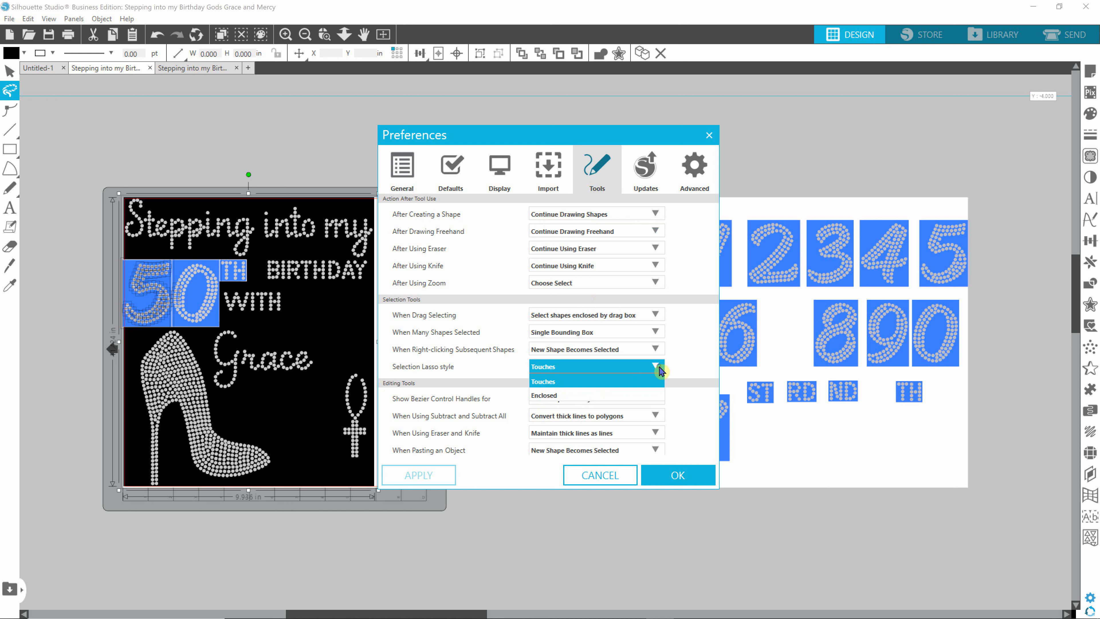
pyautogui.click(552, 396)
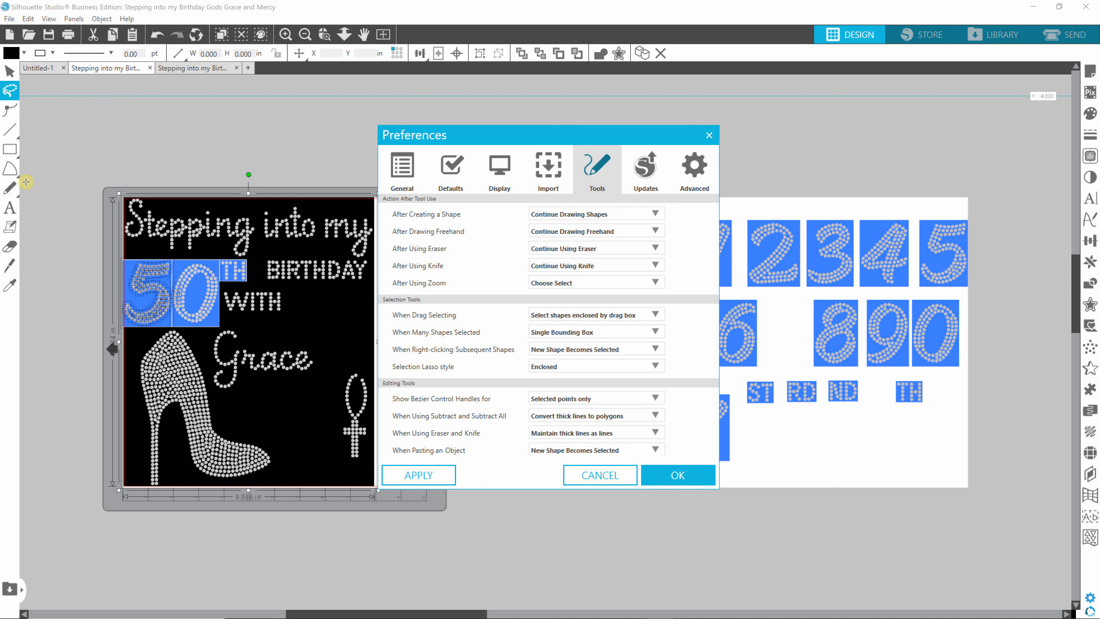
pyautogui.moveTo(12, 196)
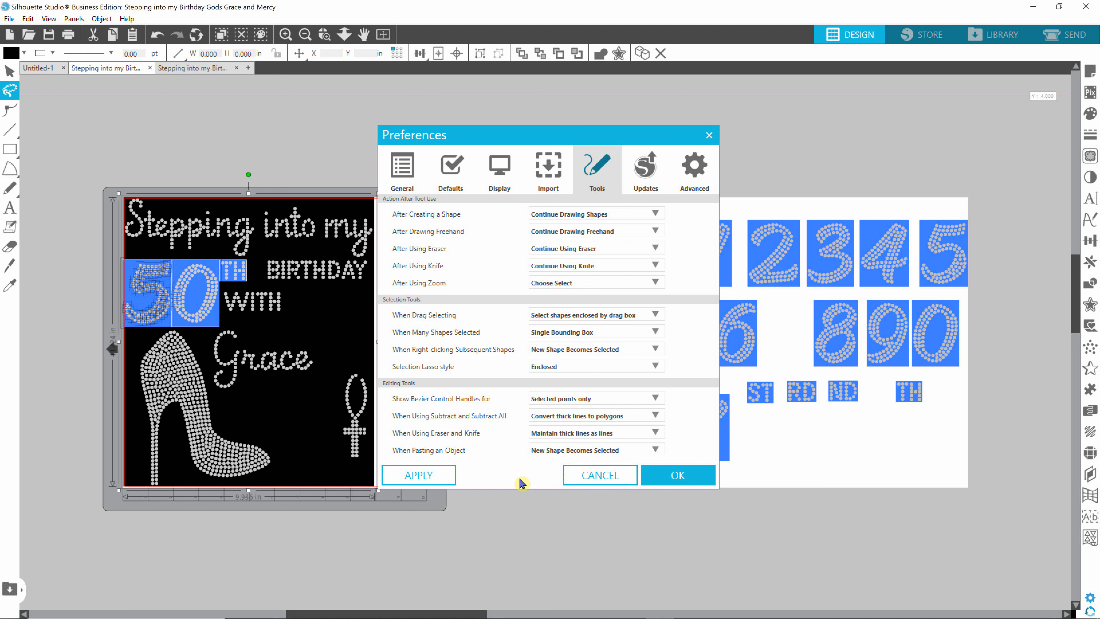
# Review the Updates and Advanced preference categories, and close the preferences keeping the pending change
pyautogui.click(645, 185)
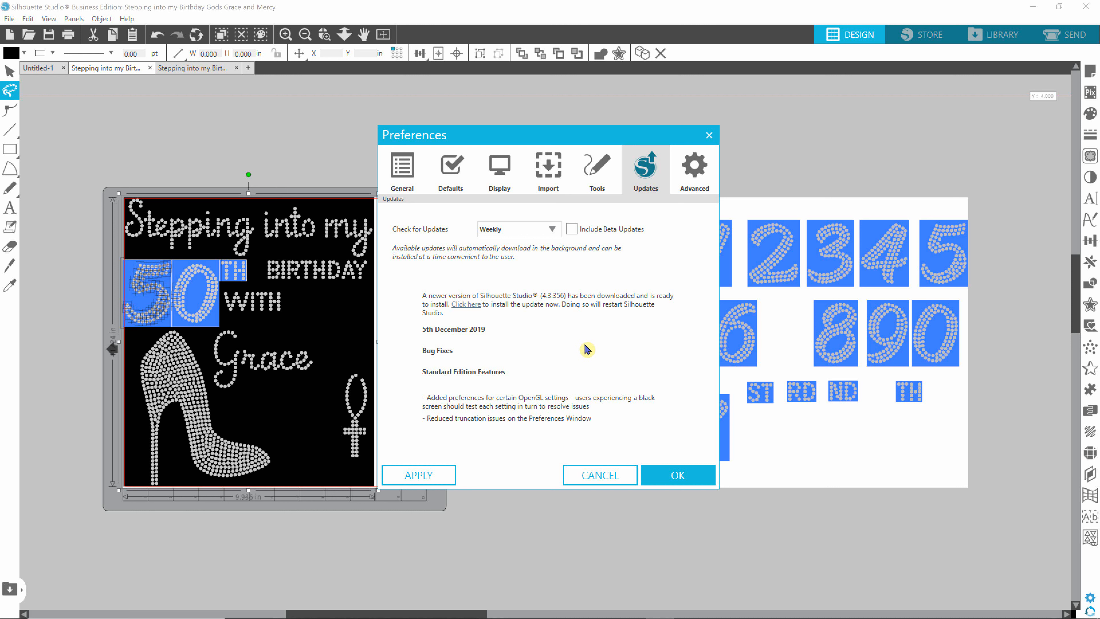
pyautogui.click(689, 175)
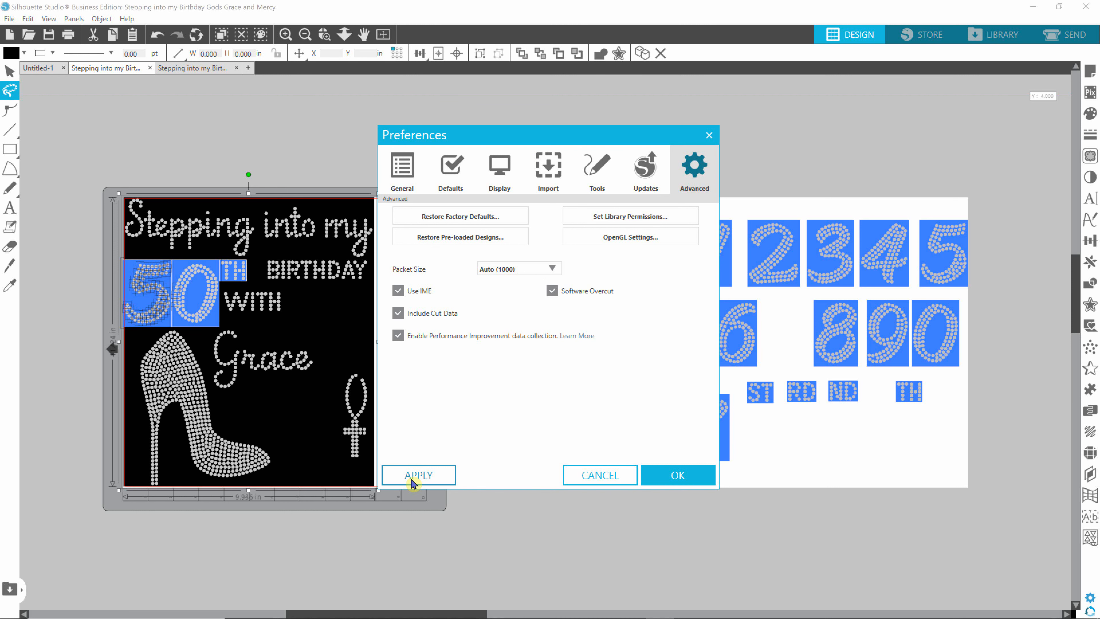
pyautogui.click(676, 483)
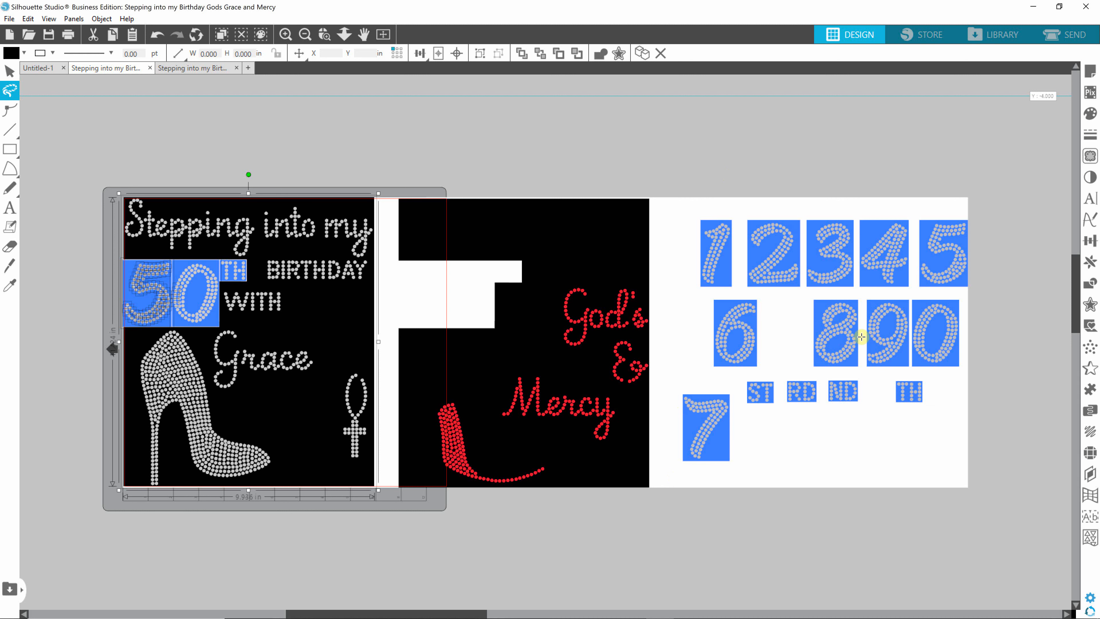